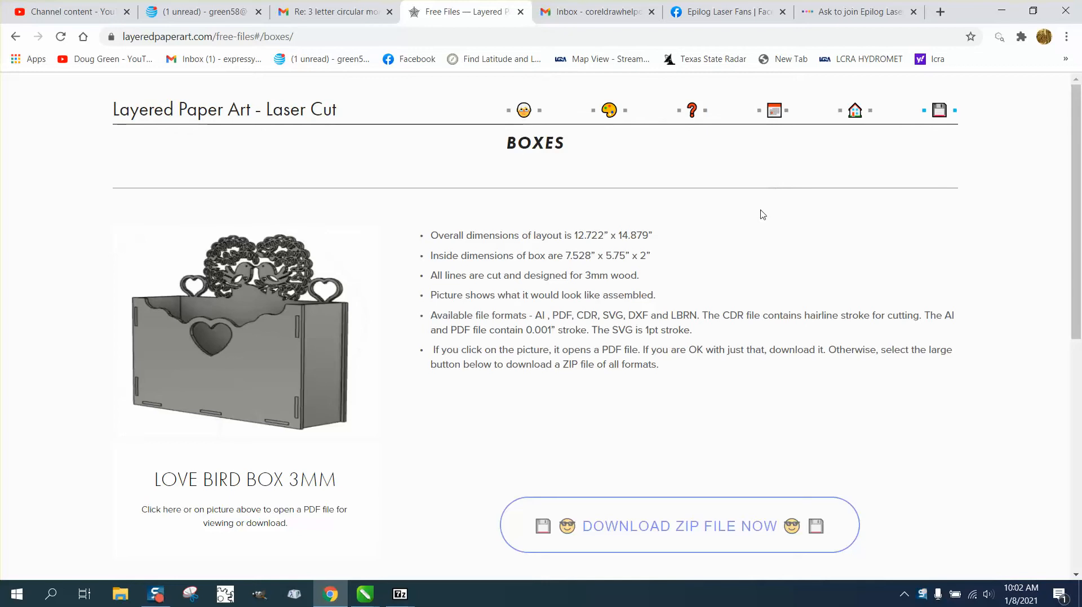
Download the Love Bird Box 3mm ZIP file from the free boxes page.
left_click(699, 530)
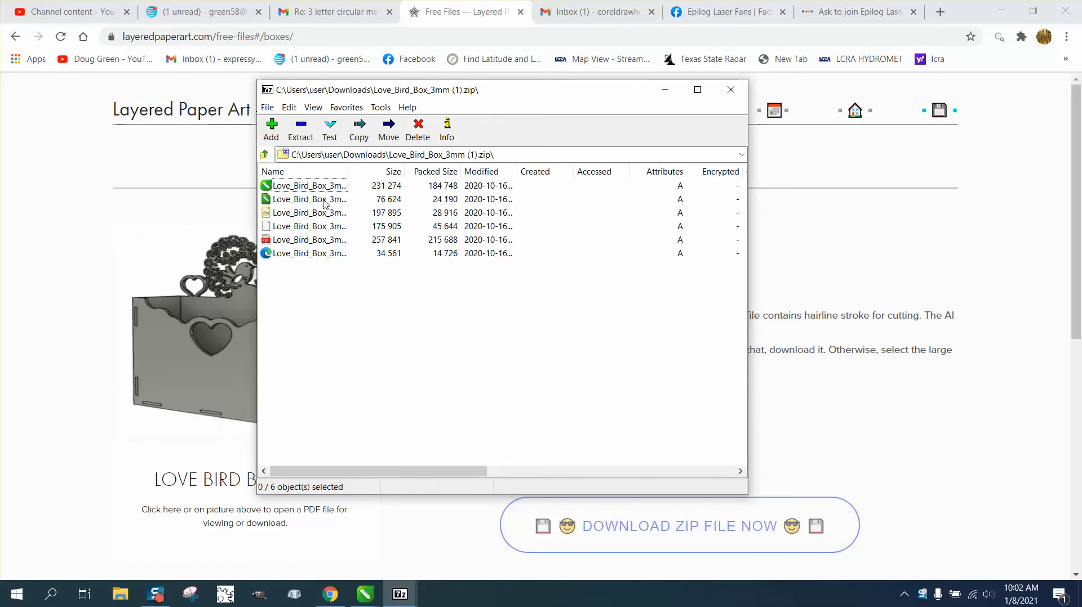
Show the archive as large icons and open Love_Bird_Box_3mm.cdr in CorelDRAW.
left_click(314, 108)
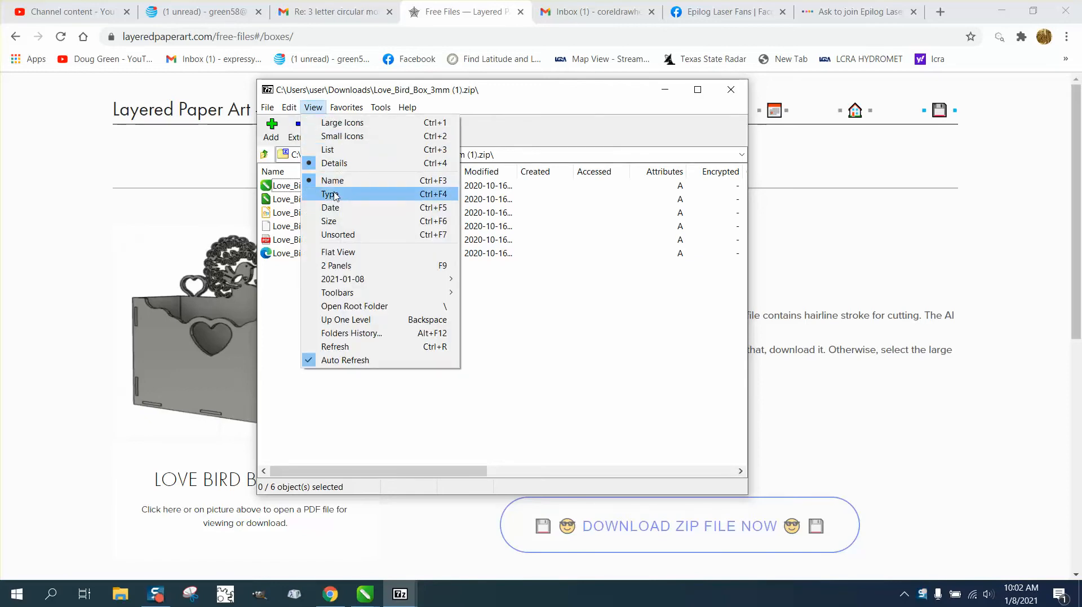
left_click(331, 125)
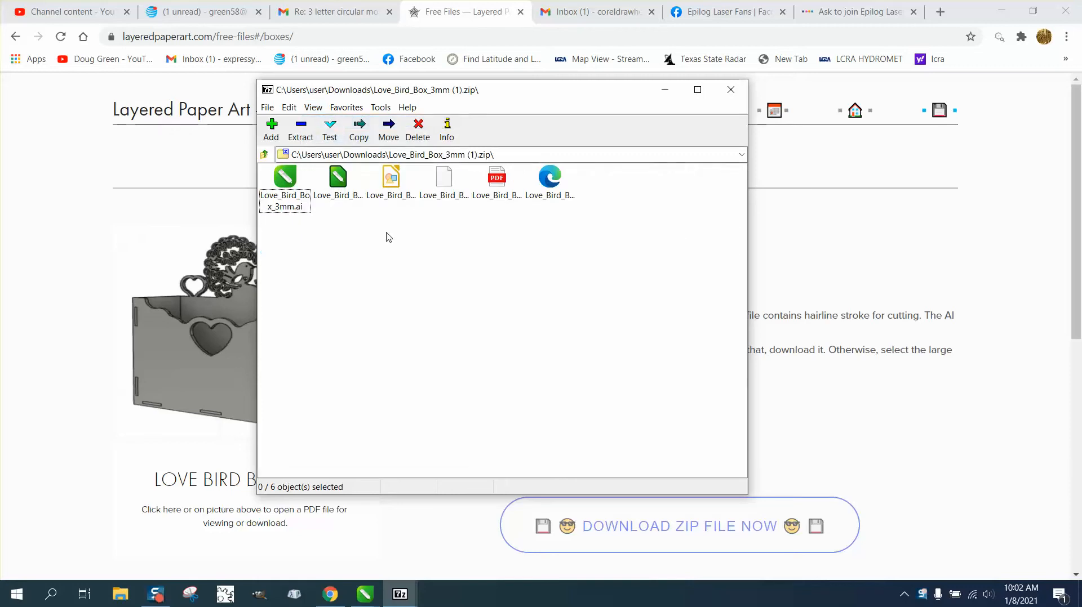
double_click(338, 183)
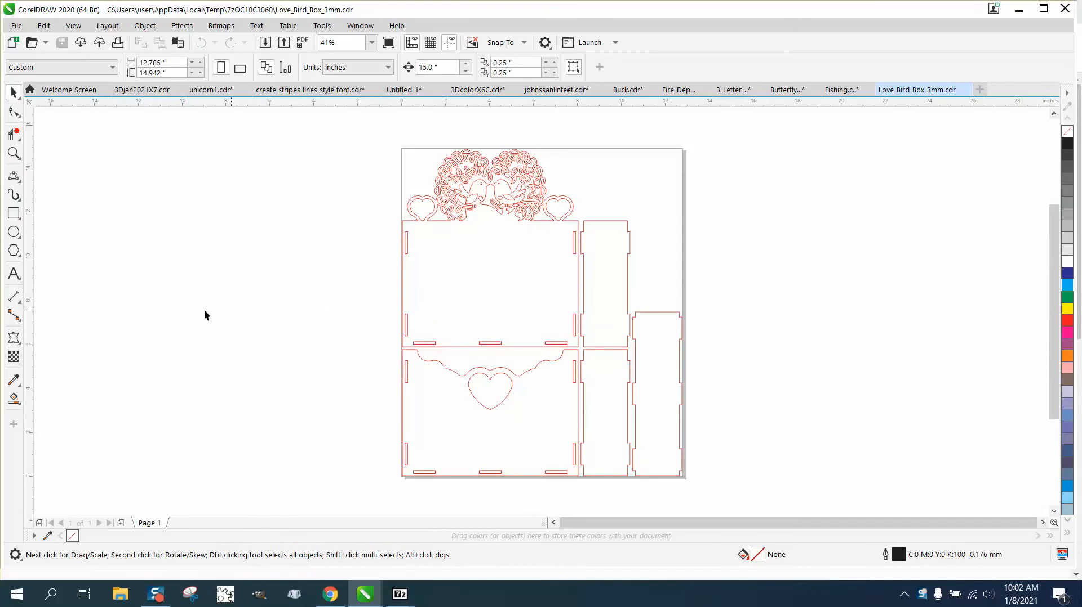
Zoom into the design's upper part, zoom back out, then close in on a side-panel slot.
left_click(14, 152)
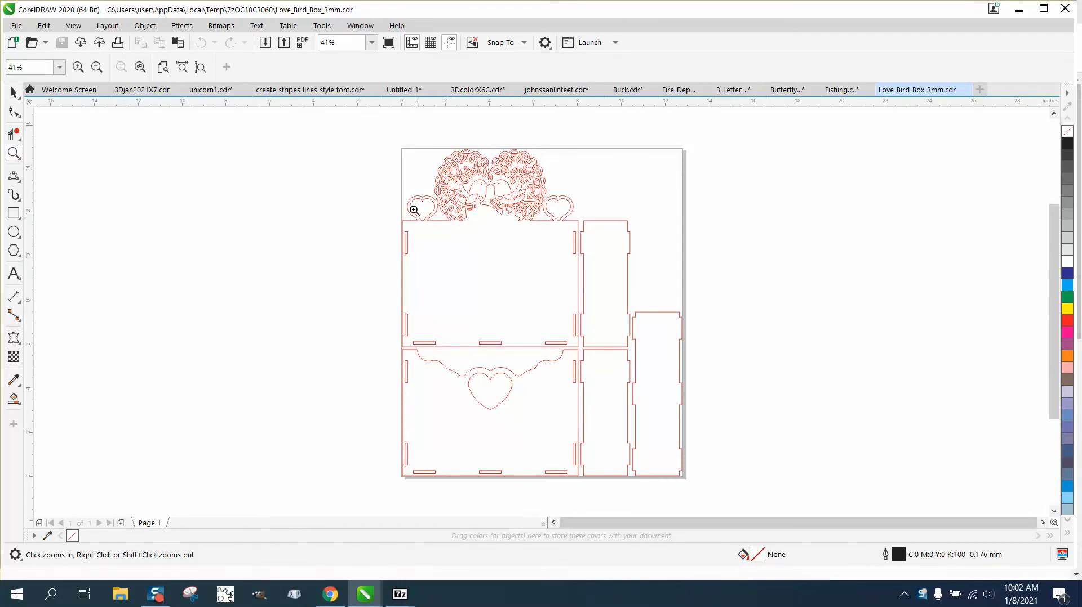
left_click_drag(400, 207, 655, 268)
right_click(350, 265)
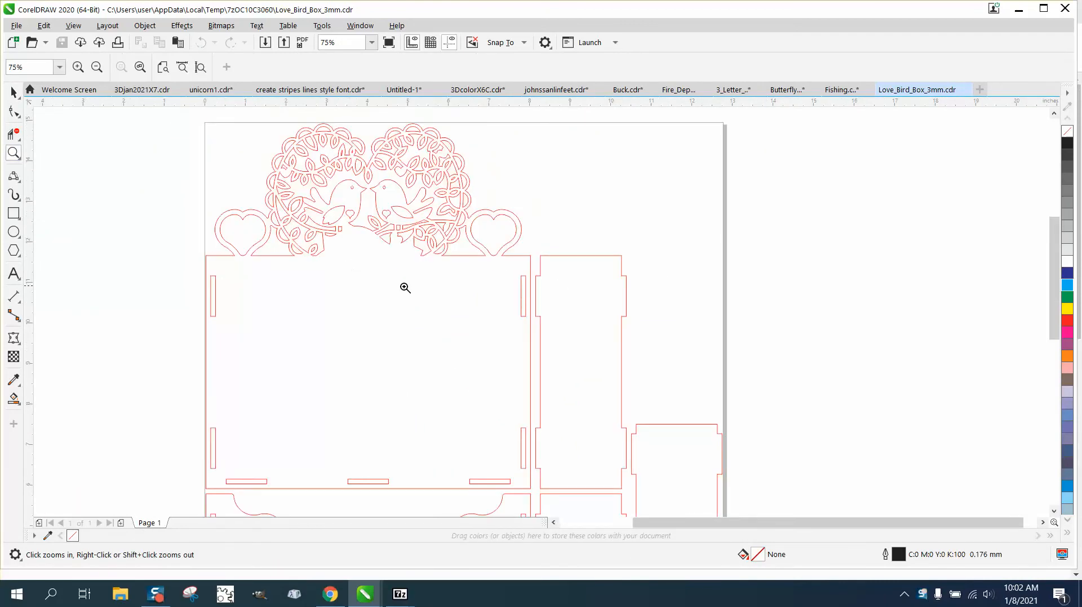
right_click(507, 262)
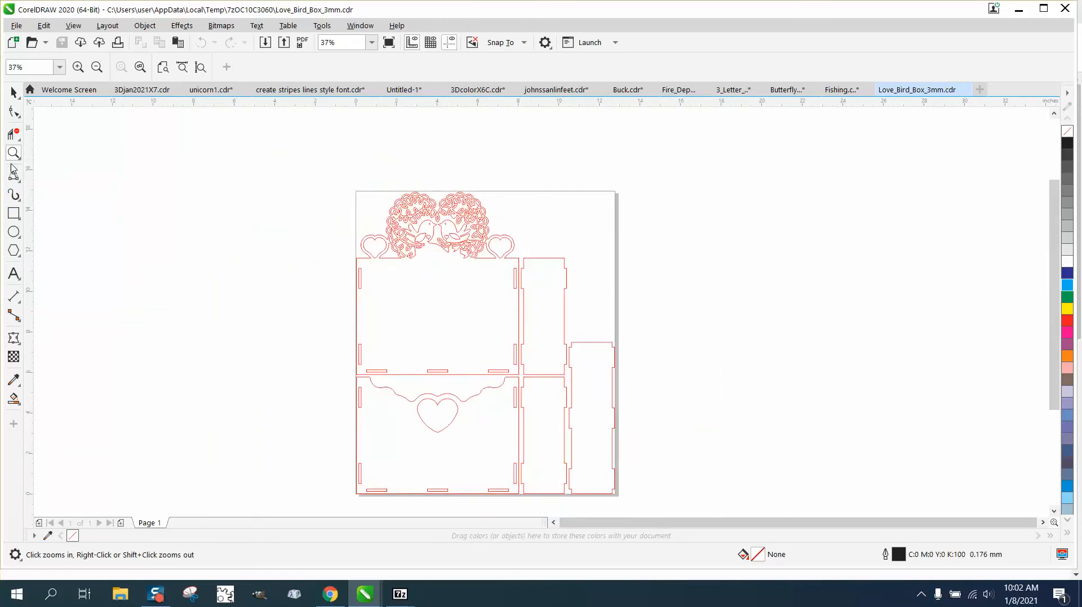
left_click_drag(502, 271, 546, 319)
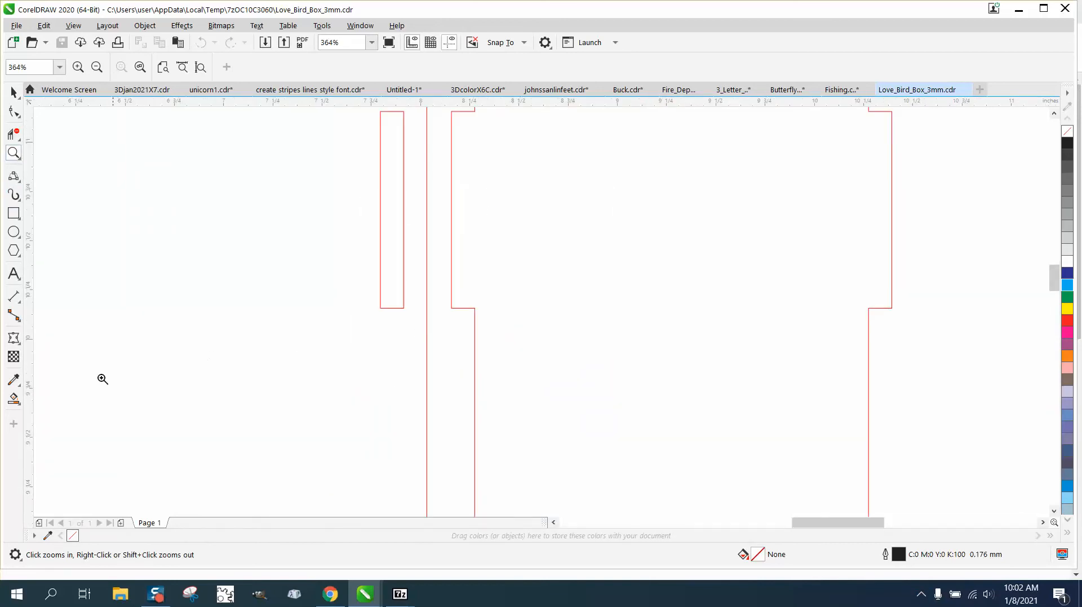
left_click(14, 399)
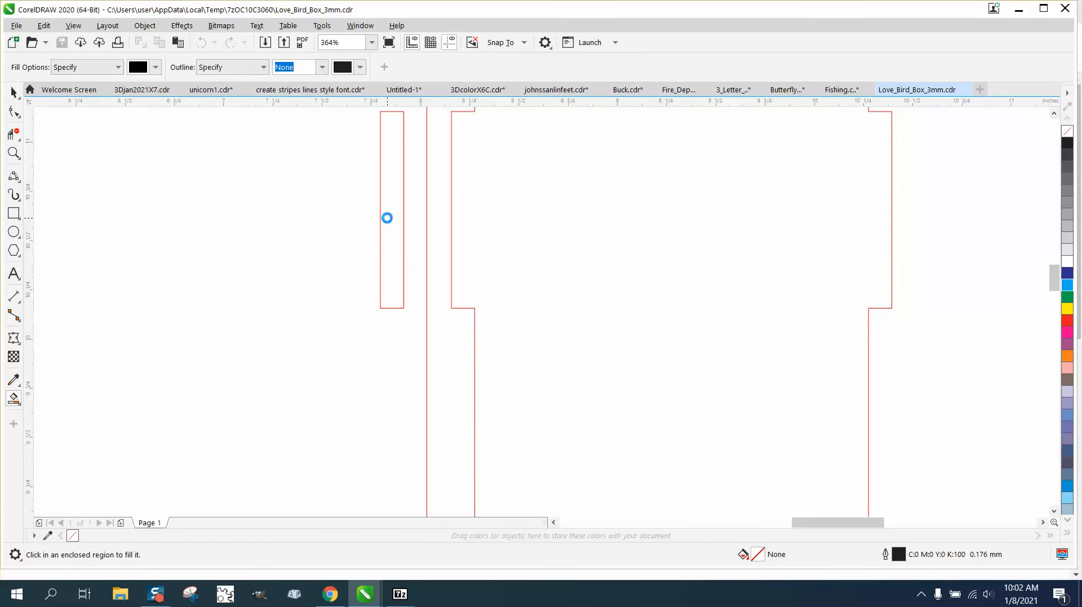
Smart Fill a narrow slot as a trial piece, move it aside, delete it, and zoom out.
left_click(387, 217)
left_click(22, 95)
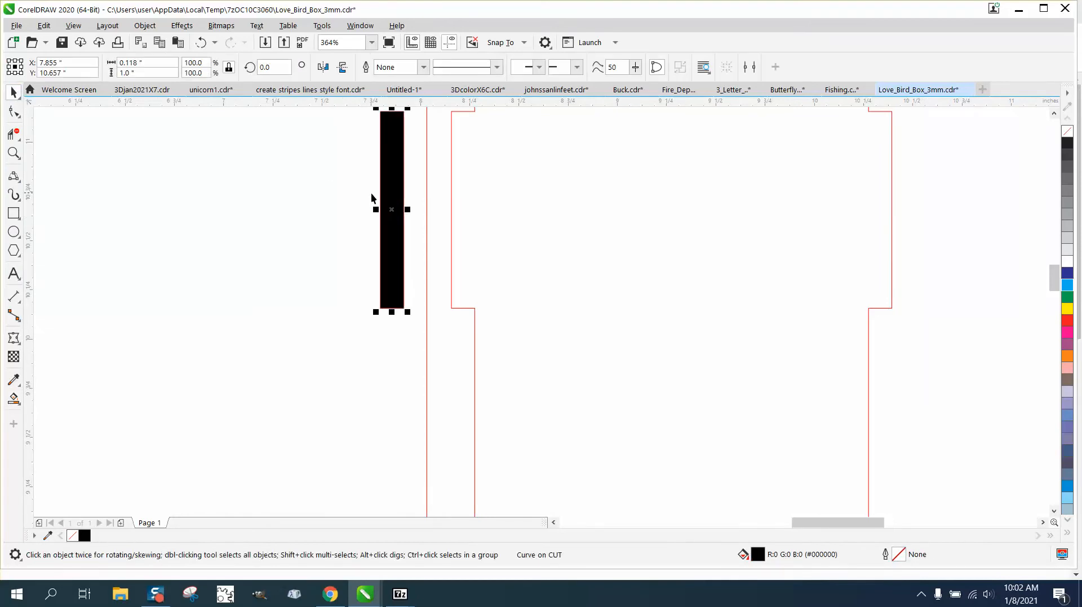
left_click_drag(394, 210, 290, 226)
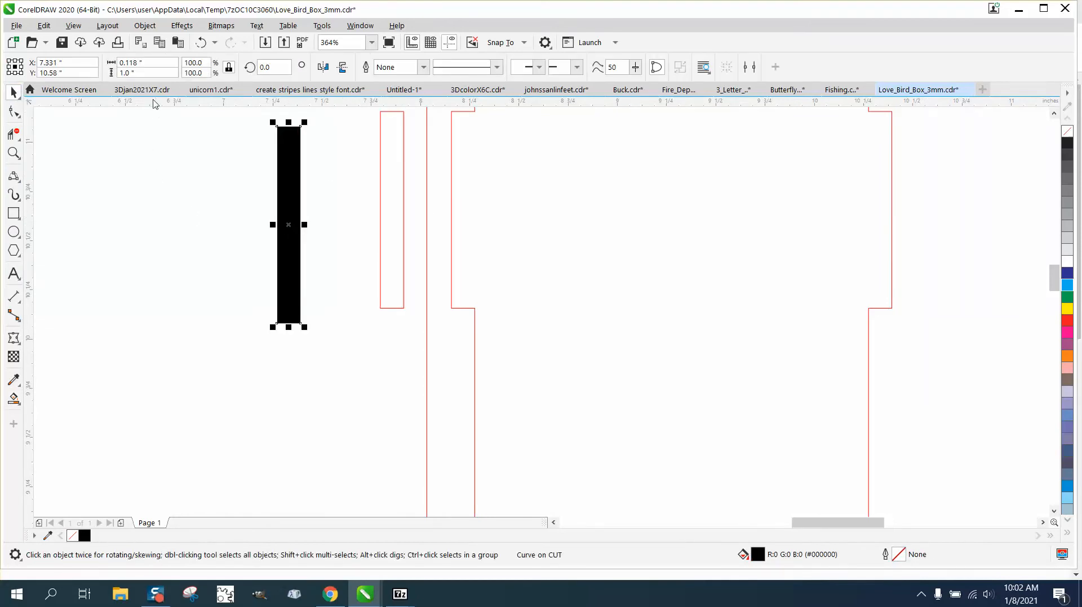
left_click(132, 72)
scroll(309, 231, "down", 2)
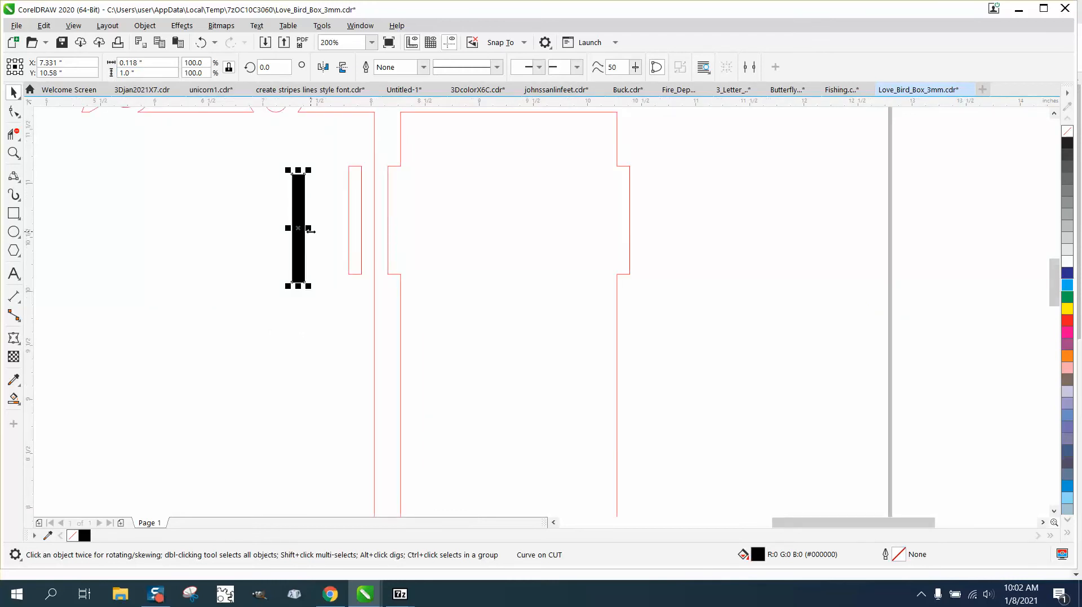
key("Delete")
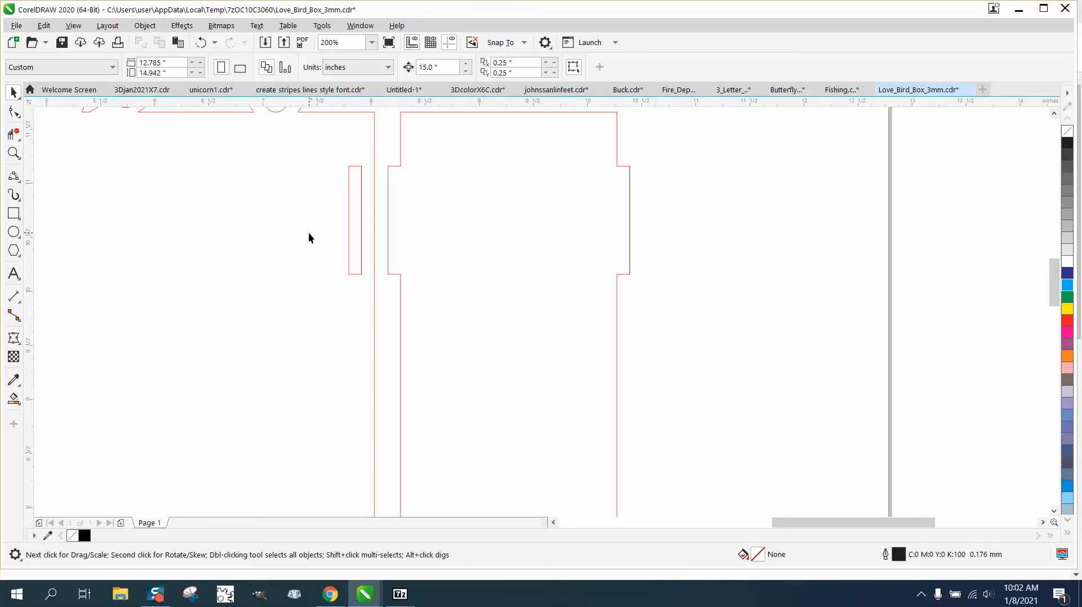
scroll(309, 232, "down", 1)
scroll(363, 228, "down", 2)
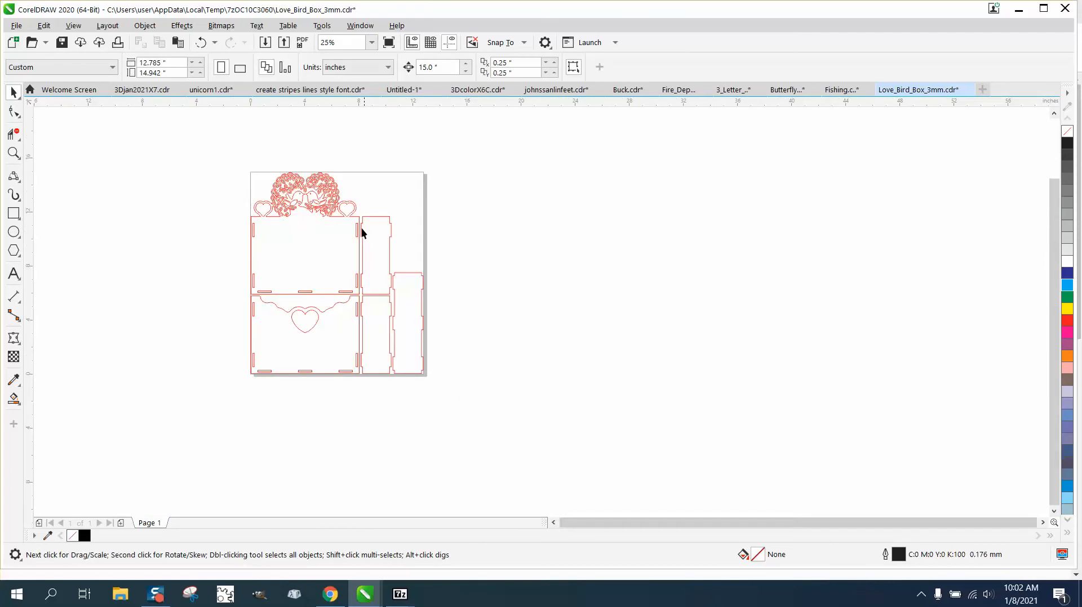
Move the box layout off the page to the right and place a duplicate further right.
left_click_drag(415, 354, 418, 352)
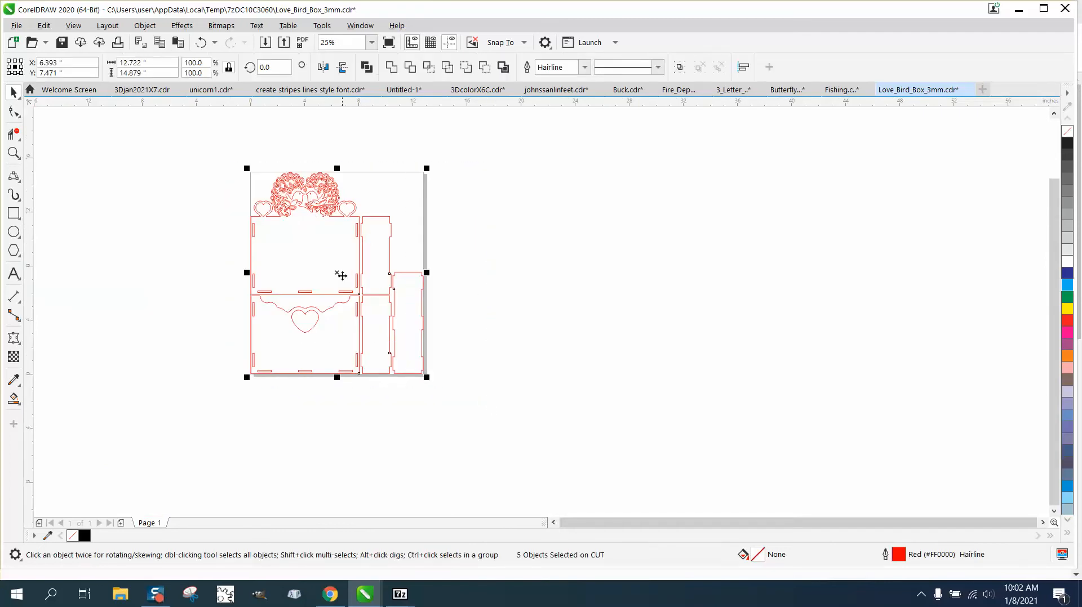
left_click_drag(338, 278, 547, 273)
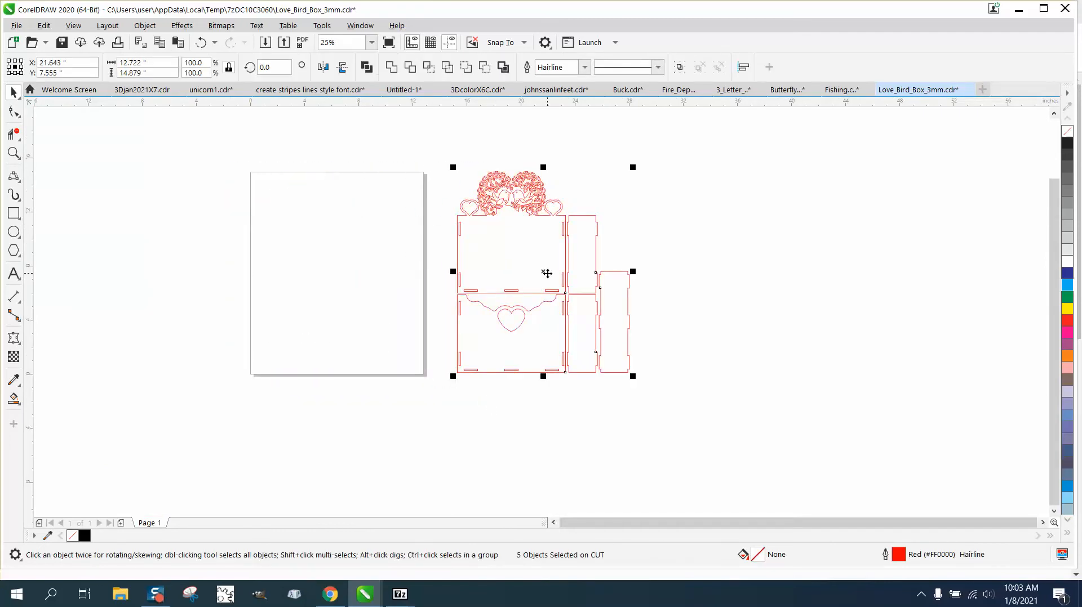
key("ctrl+d")
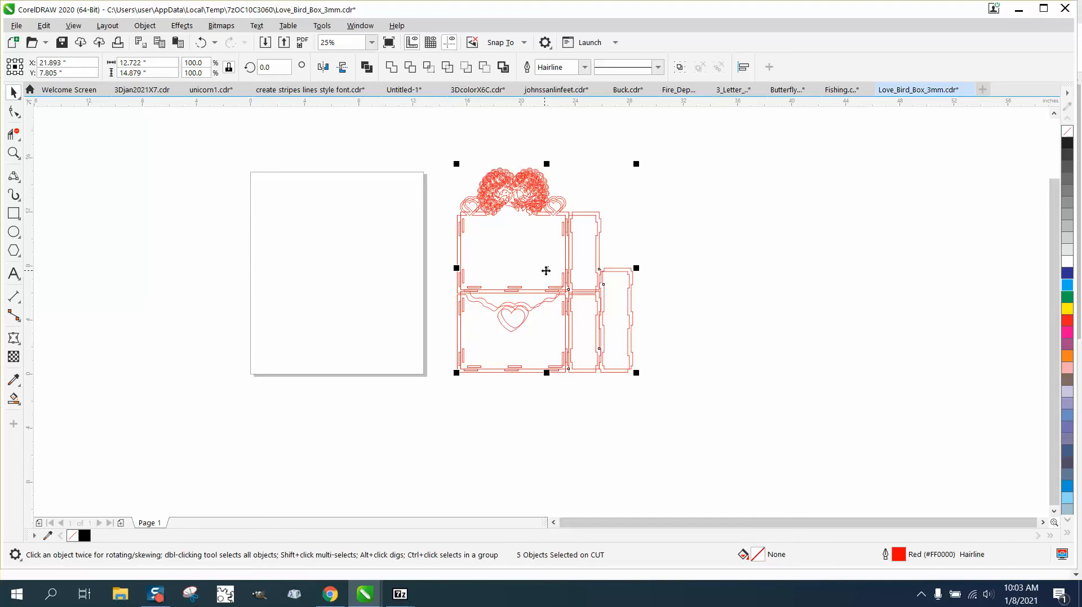
left_click_drag(546, 272, 790, 268)
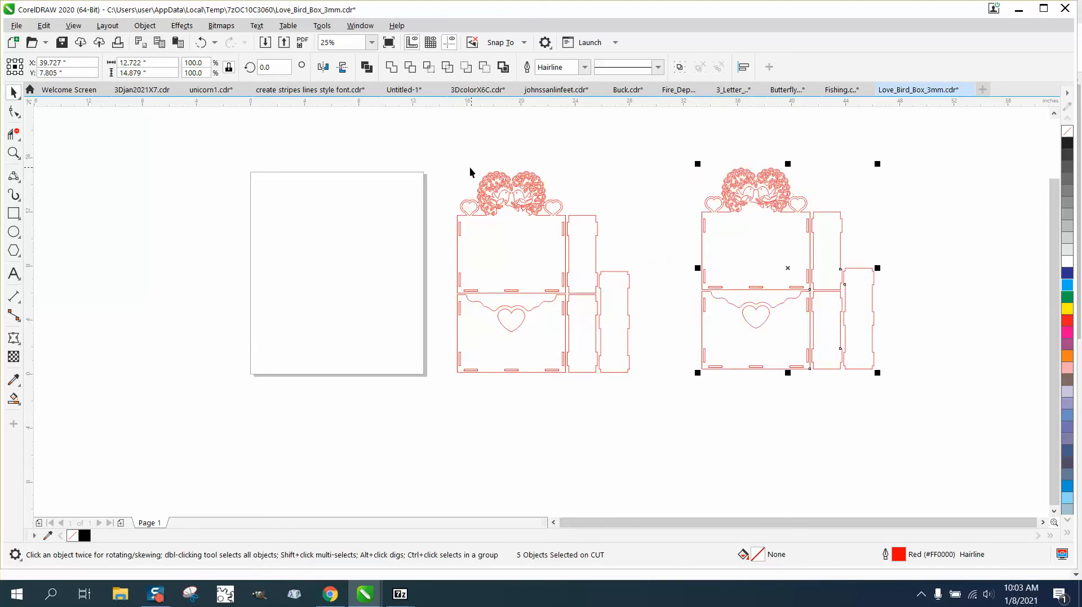
Scale the middle layout's width to 104.5%, undoing a first oversized attempt.
mouse_move(448, 158)
left_mouse_down()
mouse_move(451, 190)
mouse_move(661, 396)
left_mouse_up()
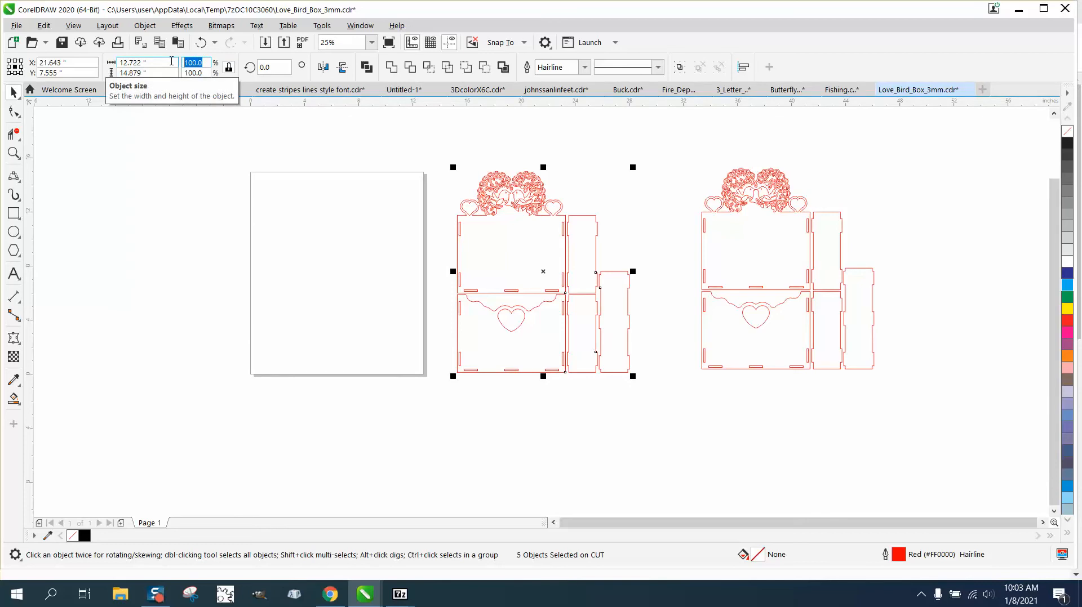
type("10")
key("Return")
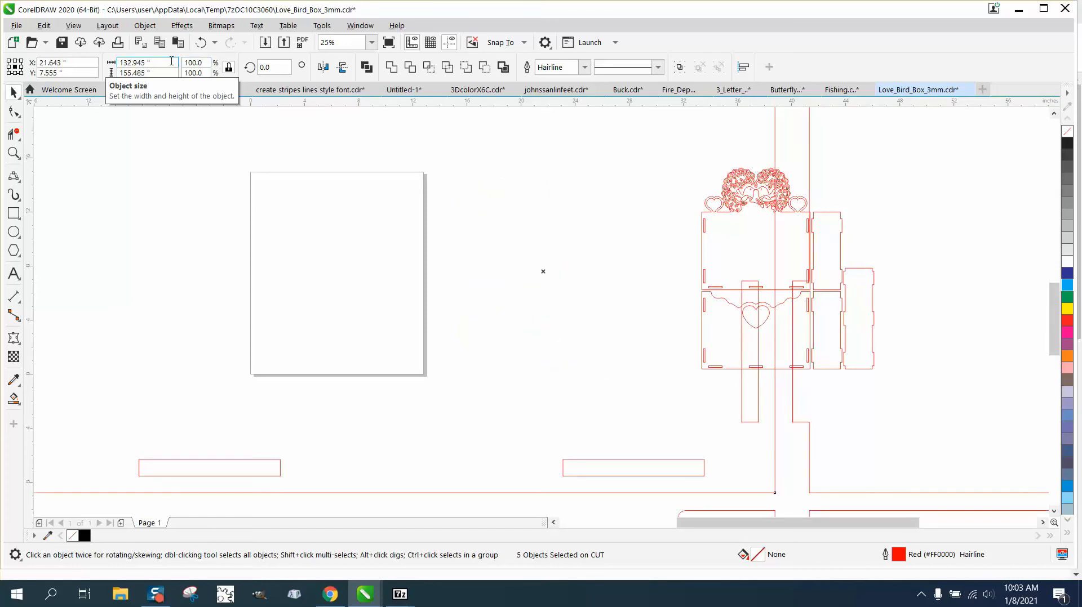
left_click(200, 42)
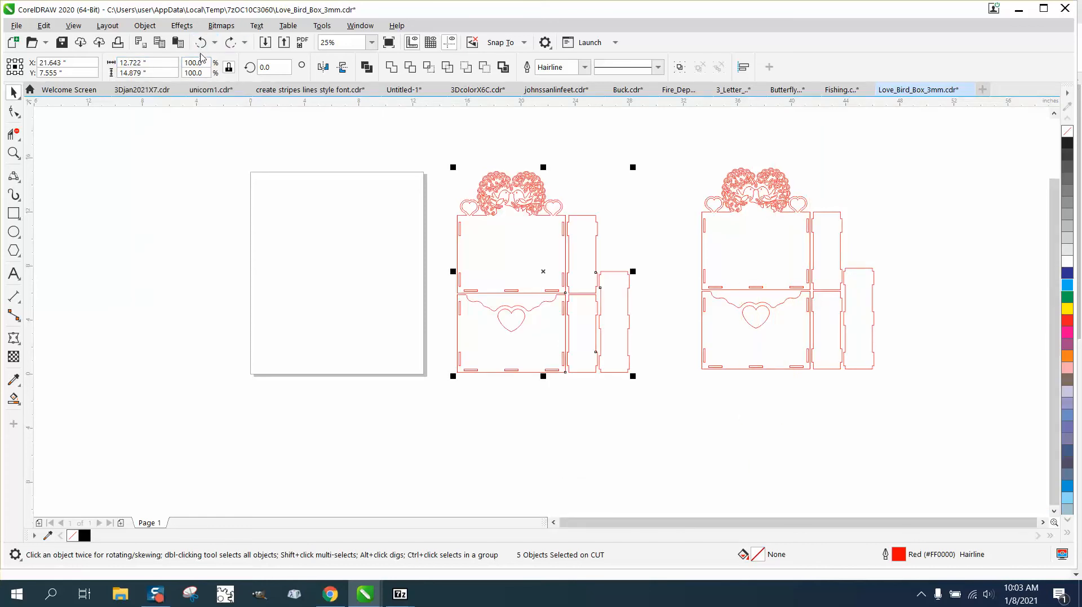
double_click(207, 63)
type("104")
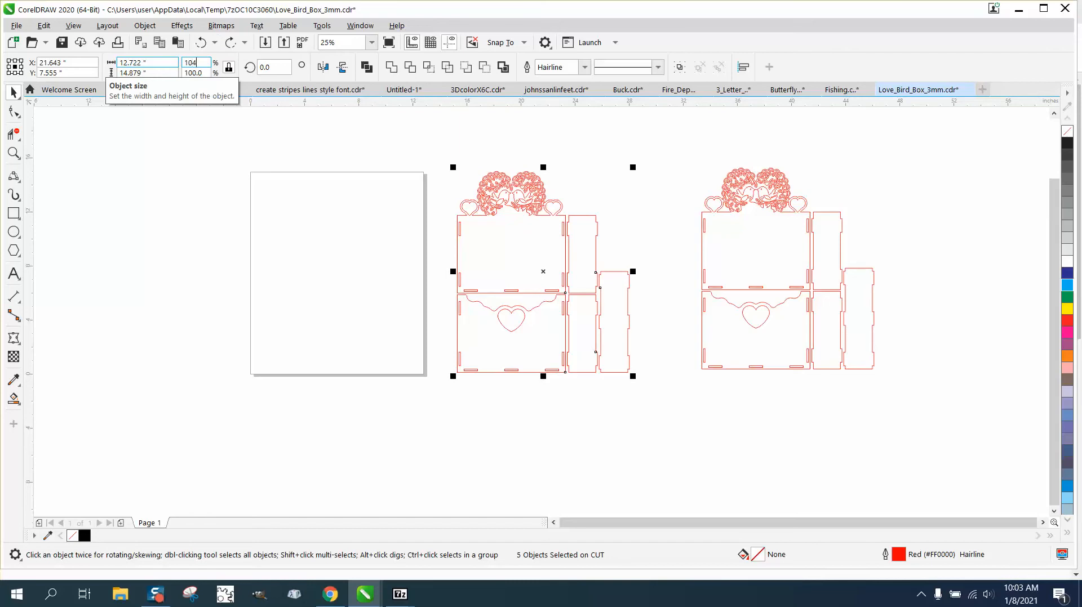
key("Return")
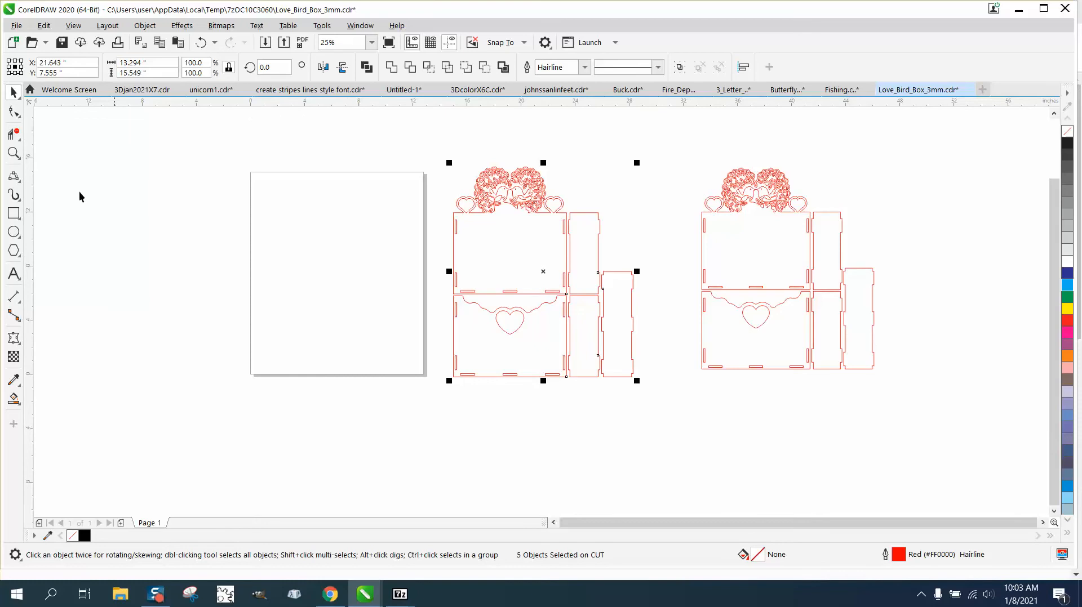
left_click(14, 153)
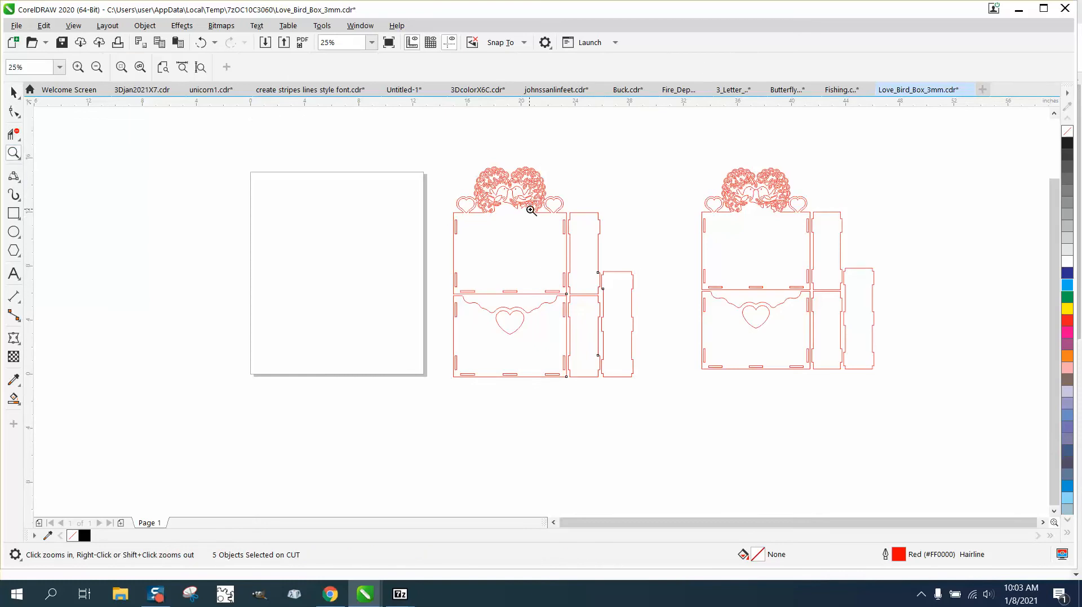
Fill a side-panel slot of the scaled layout (0.123 by 1.045 in), move it aside, then delete it.
left_click_drag(531, 210, 608, 250)
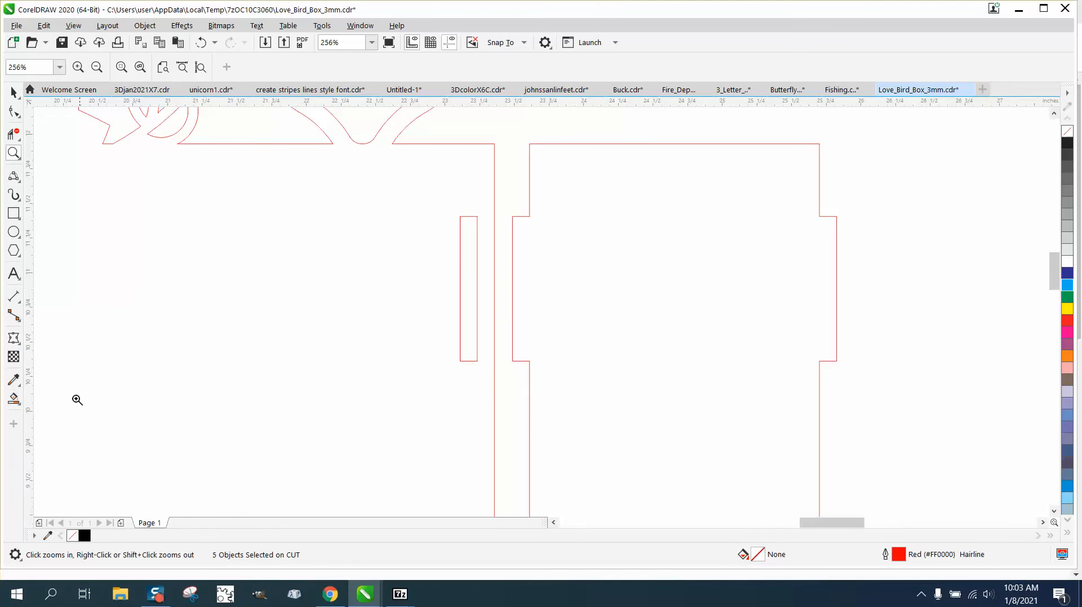
left_click(13, 398)
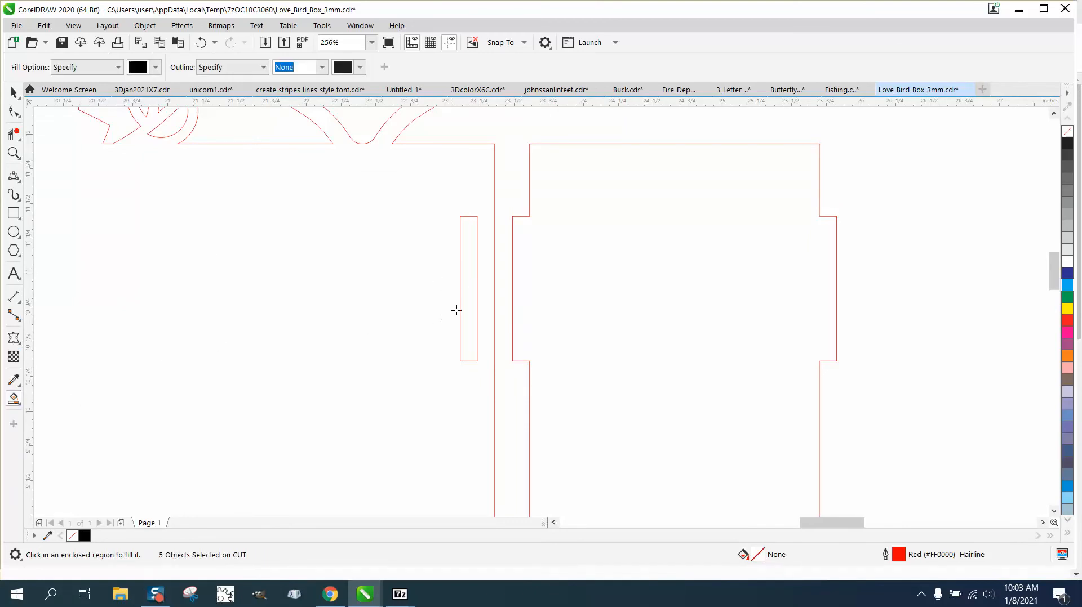
left_click(456, 311)
left_click(14, 92)
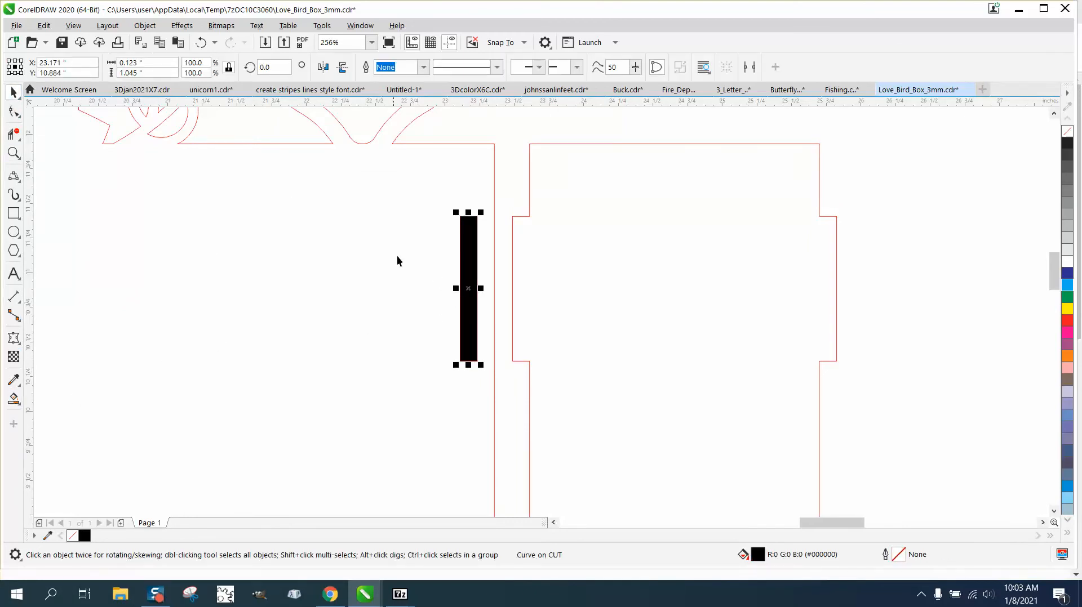
left_click_drag(466, 298, 315, 297)
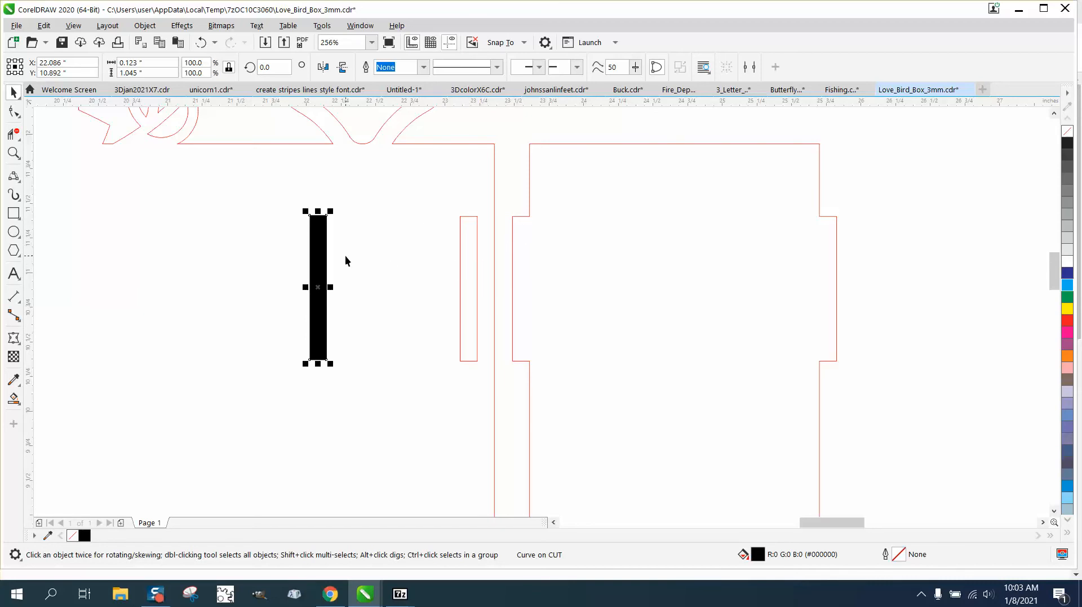
key("Delete")
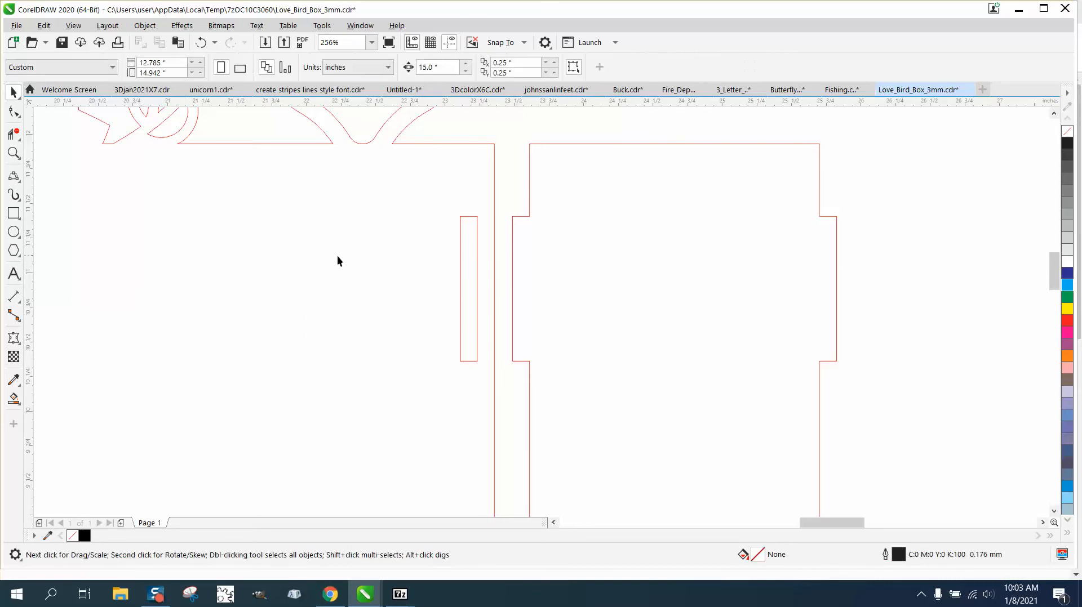
Add a parallel dimension across the slot gap and set its precision to 0.0000.
left_click(17, 300)
left_click(48, 298)
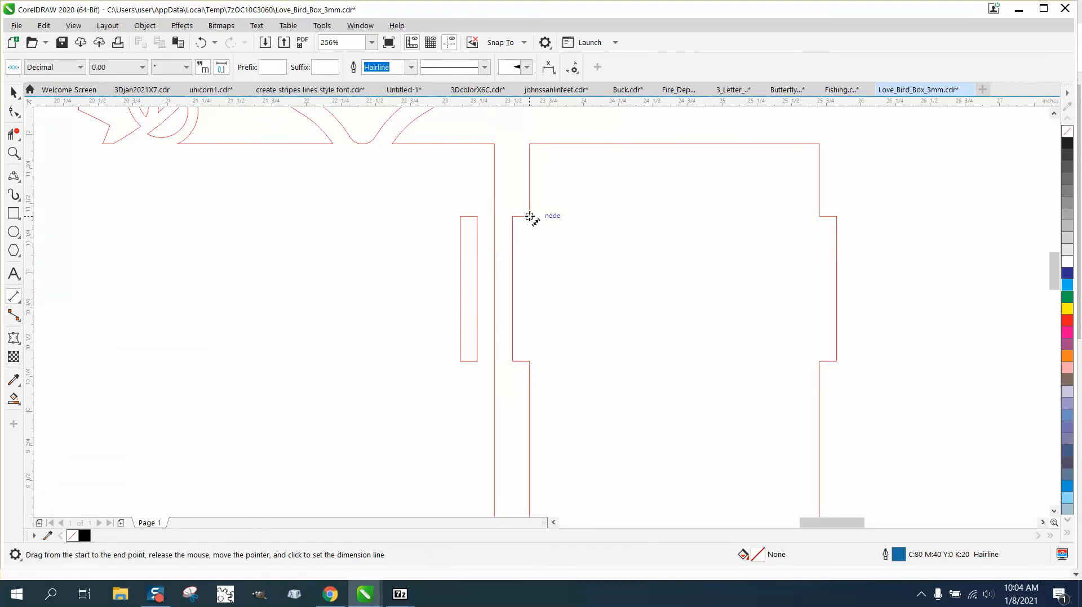
left_click_drag(529, 216, 513, 216)
left_click(517, 203)
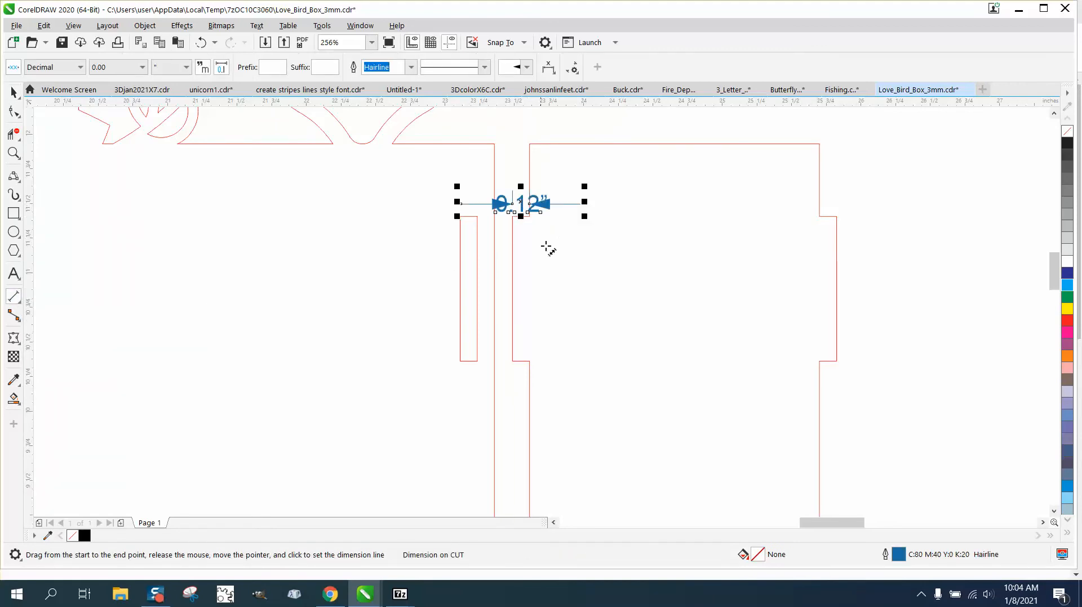
left_click(143, 67)
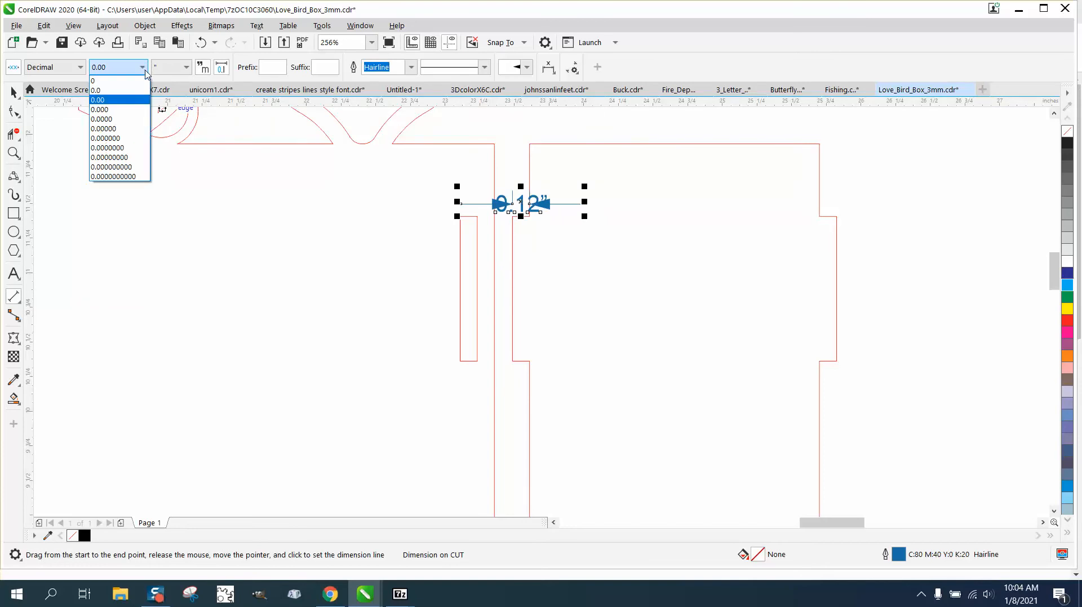
left_click(105, 119)
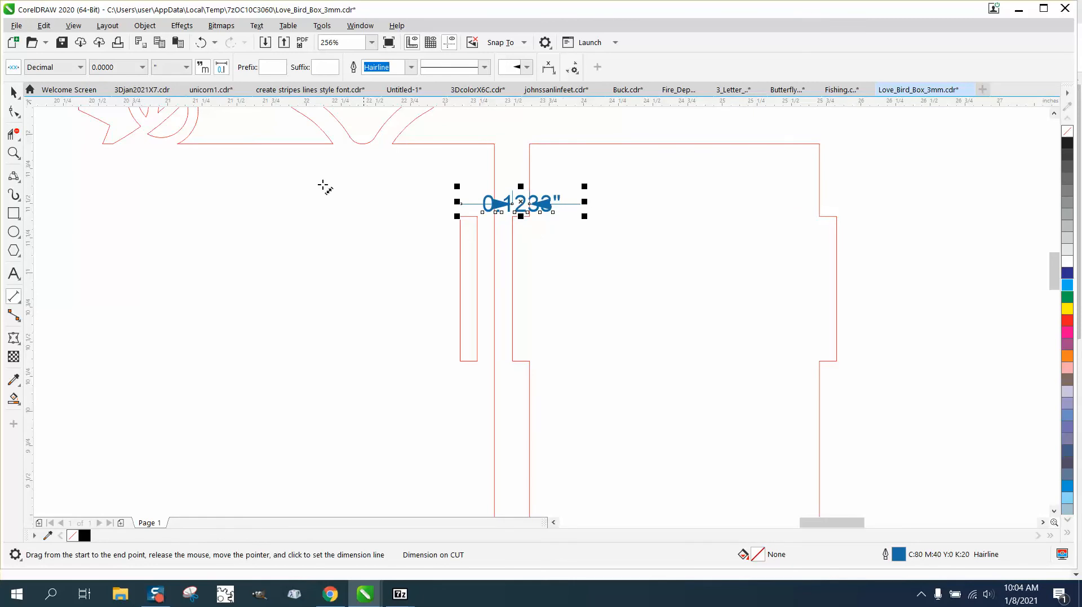
Check the dimension text reading 0.1233", deselect it, and zoom out to the layout.
left_click(13, 92)
left_click(541, 195)
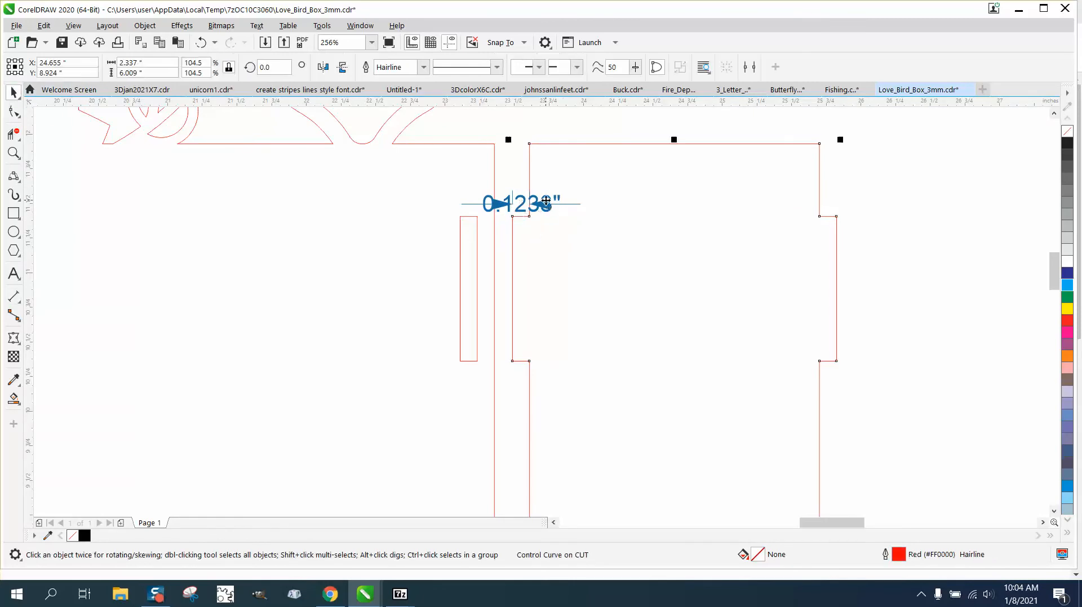
left_click(514, 202)
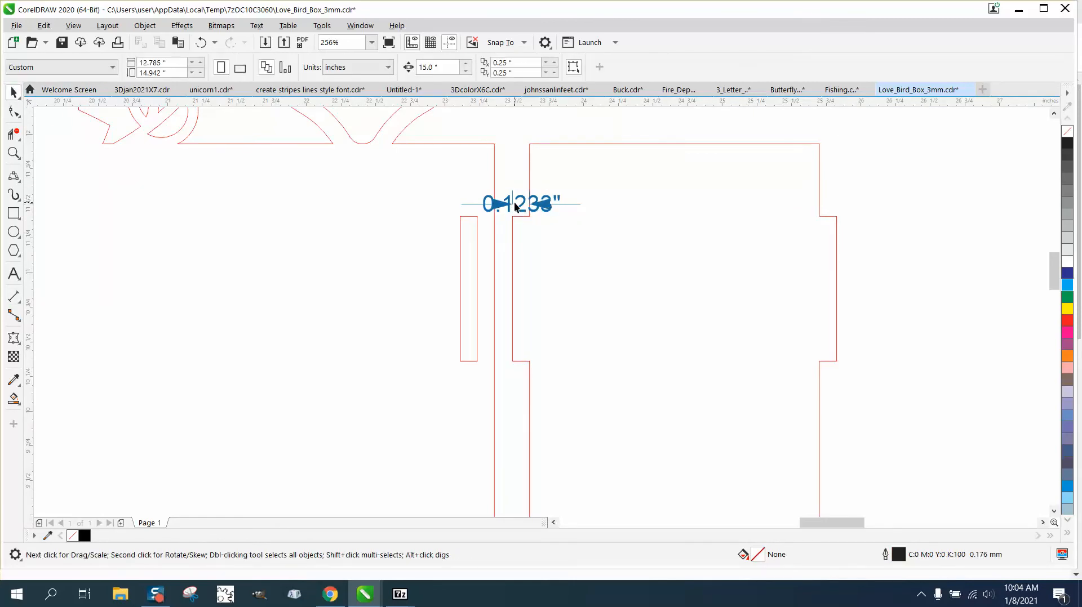
left_click(519, 204)
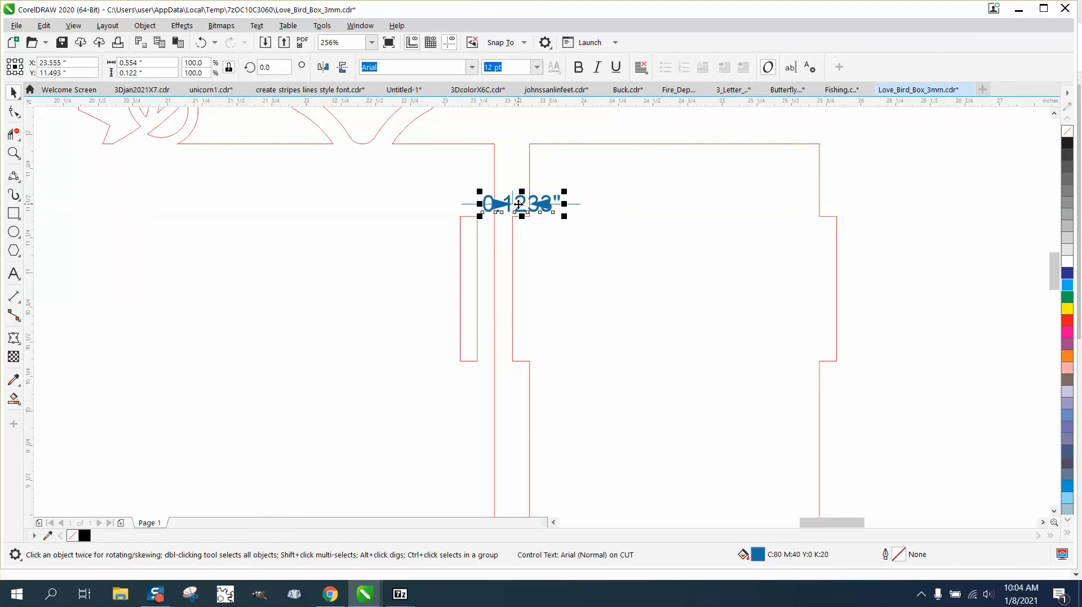
key("Escape")
scroll(518, 206, "down", 5)
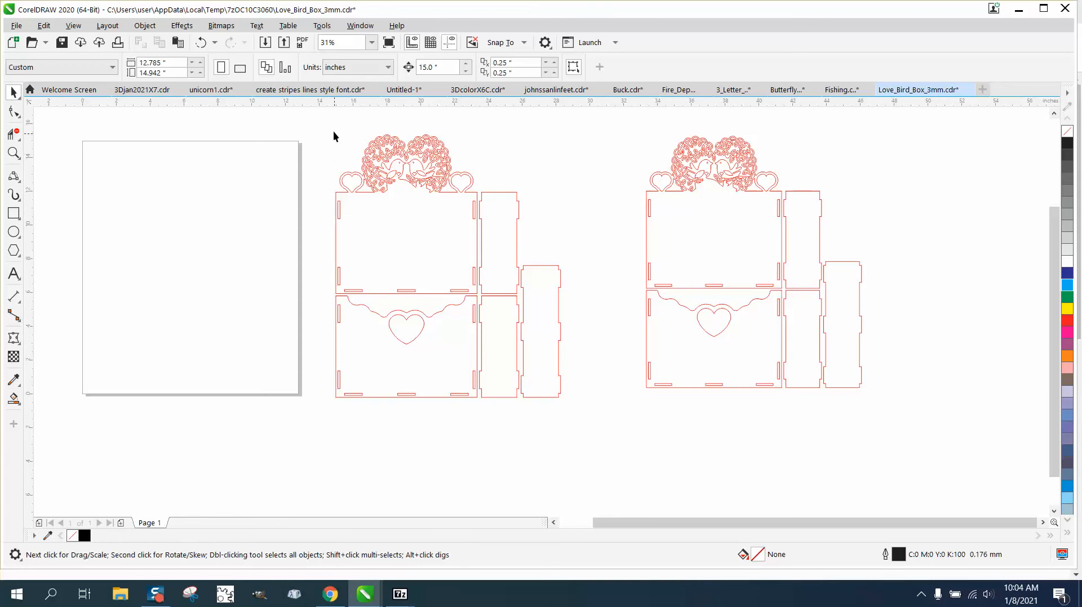
Delete the old right copy and place a fresh copy of the layout to the right.
left_click_drag(612, 416, 612, 417)
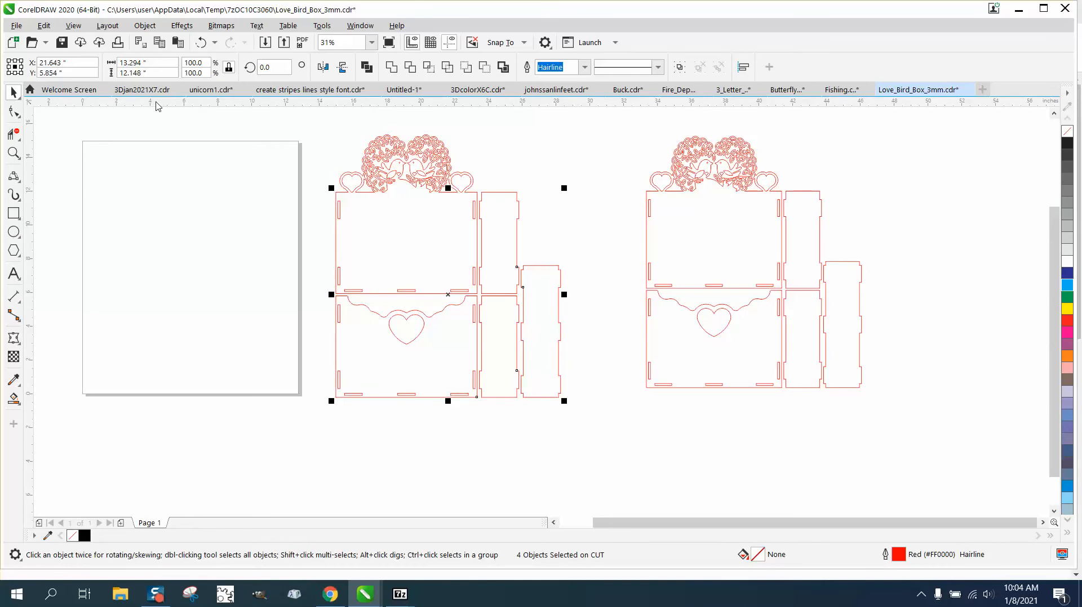
left_click(467, 141)
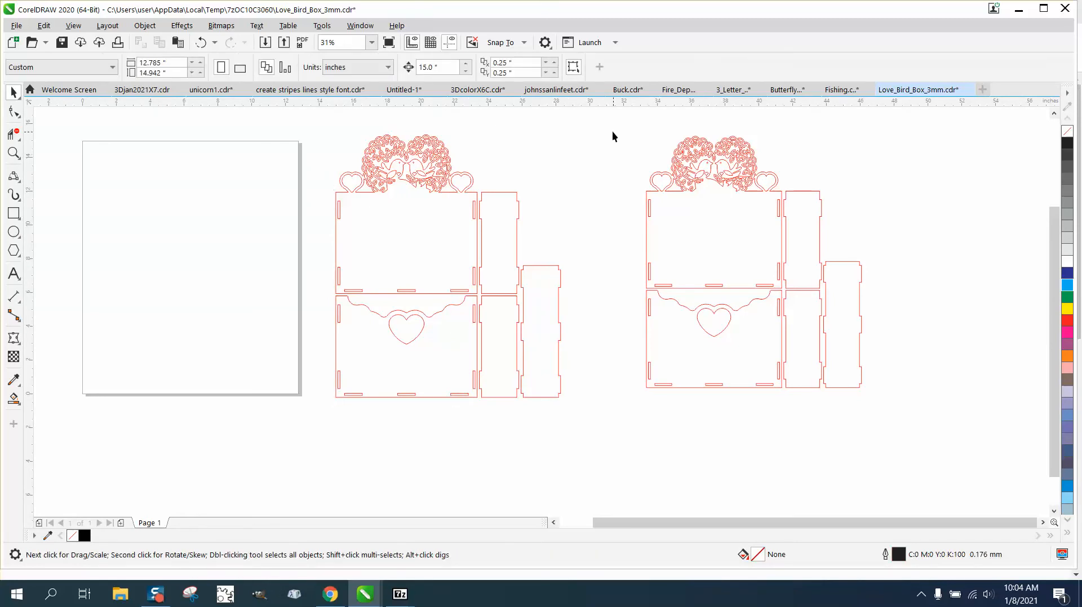
left_click_drag(942, 379, 942, 379)
key("Delete")
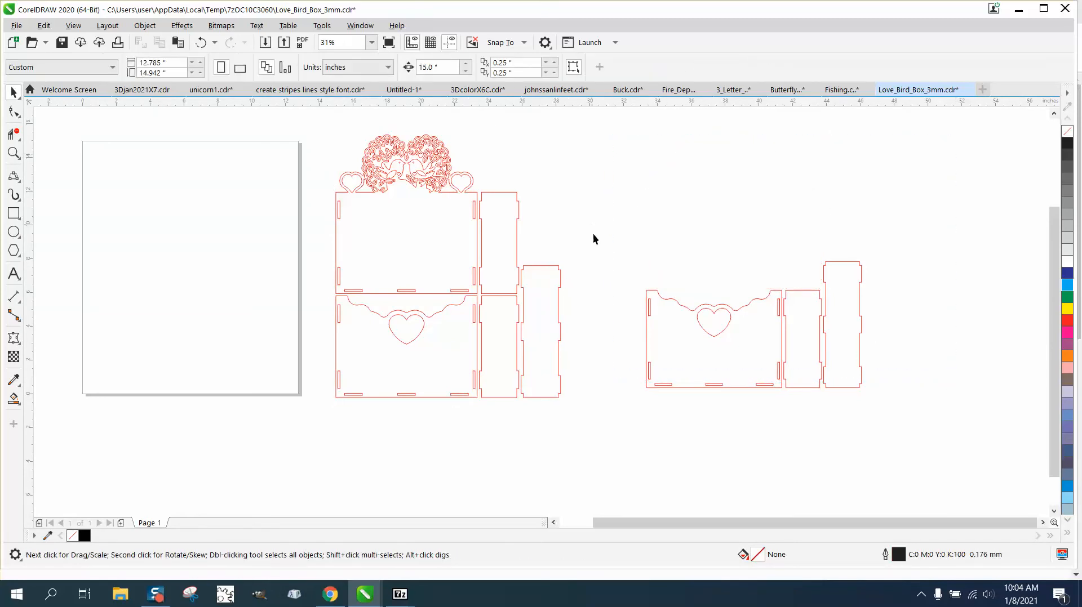
left_click_drag(974, 420, 973, 422)
key("Delete")
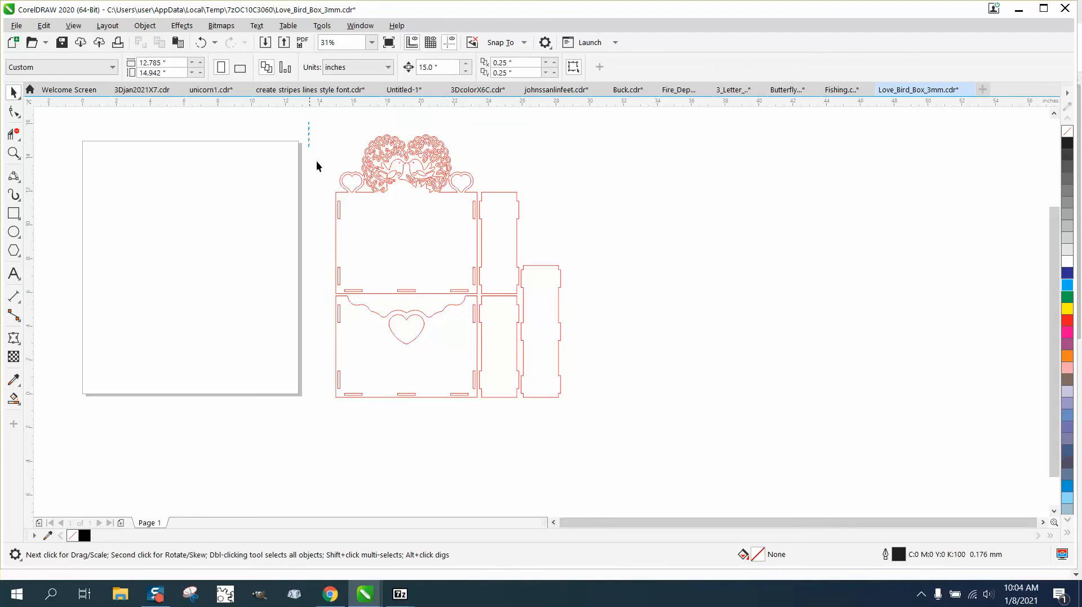
left_click_drag(709, 479, 711, 479)
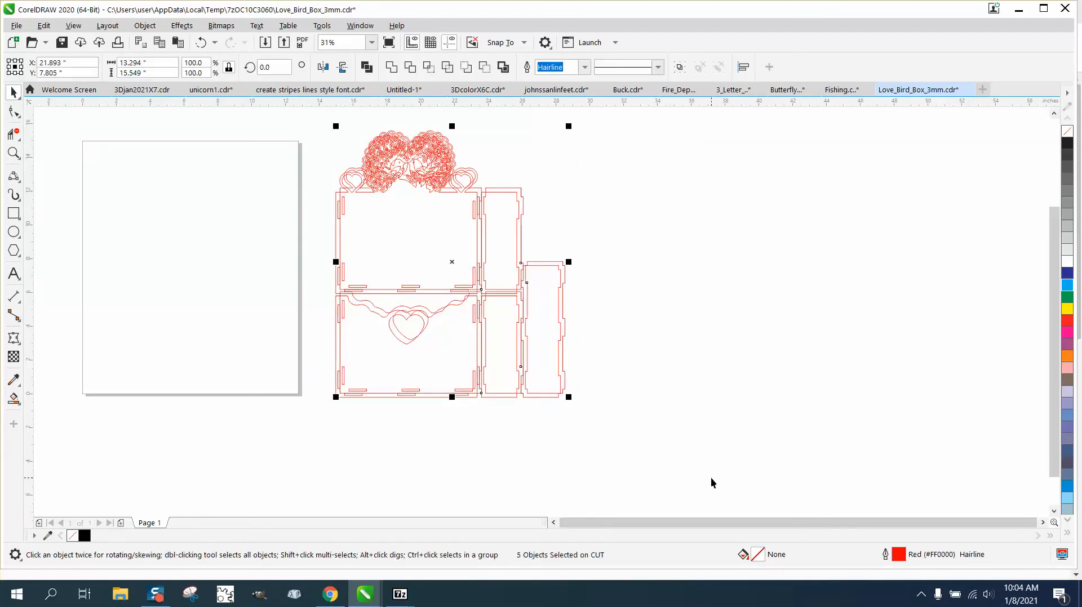
left_click_drag(454, 269, 703, 264)
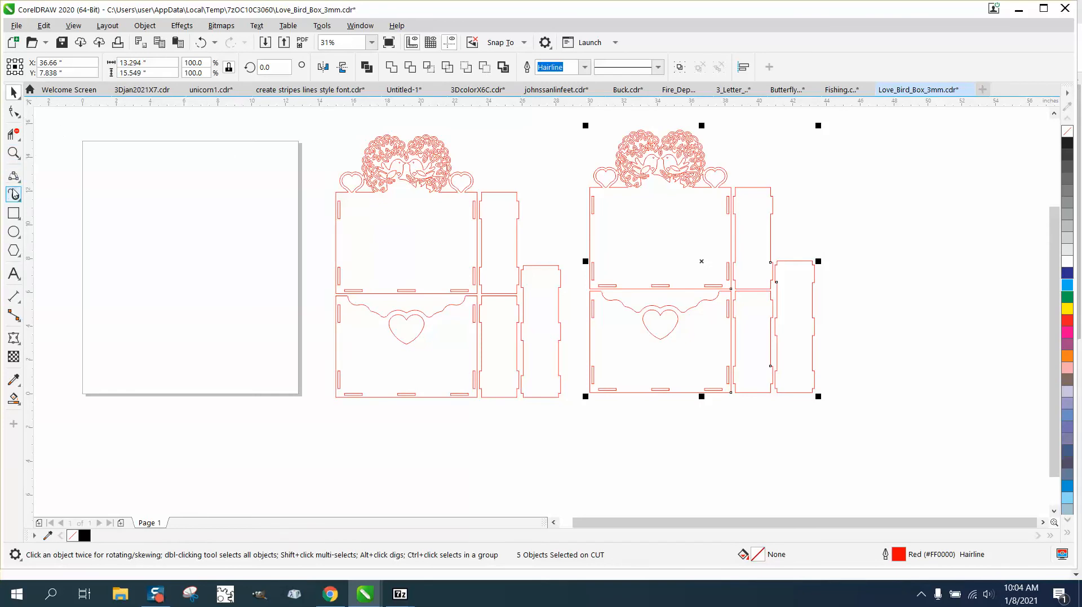
Draw a rectangle around the top-right slot joint with a red Hairline outline, then zoom in.
left_click(14, 213)
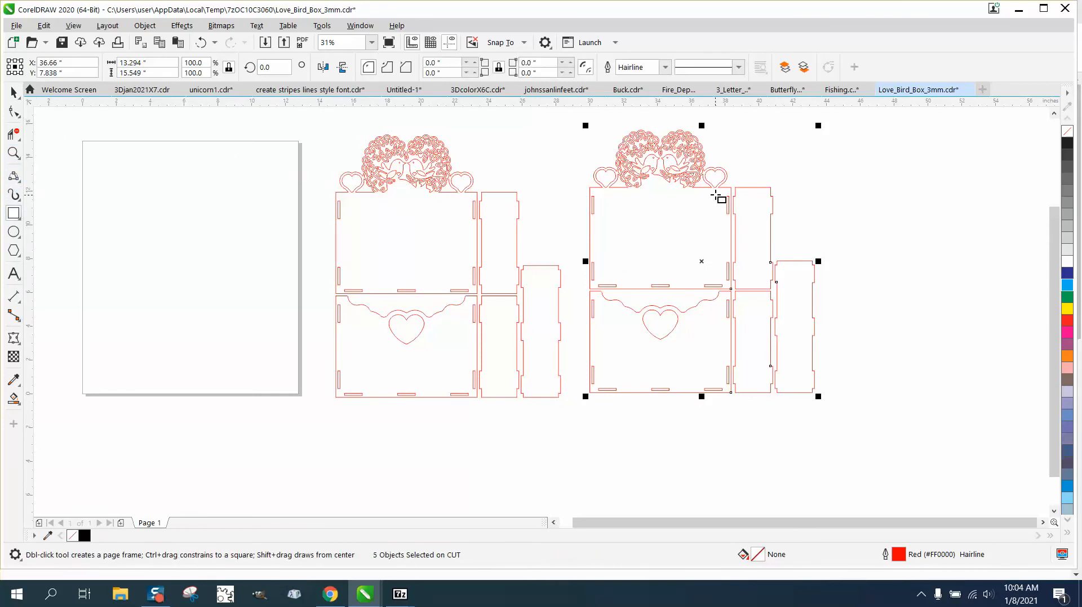
left_click_drag(715, 188, 742, 221)
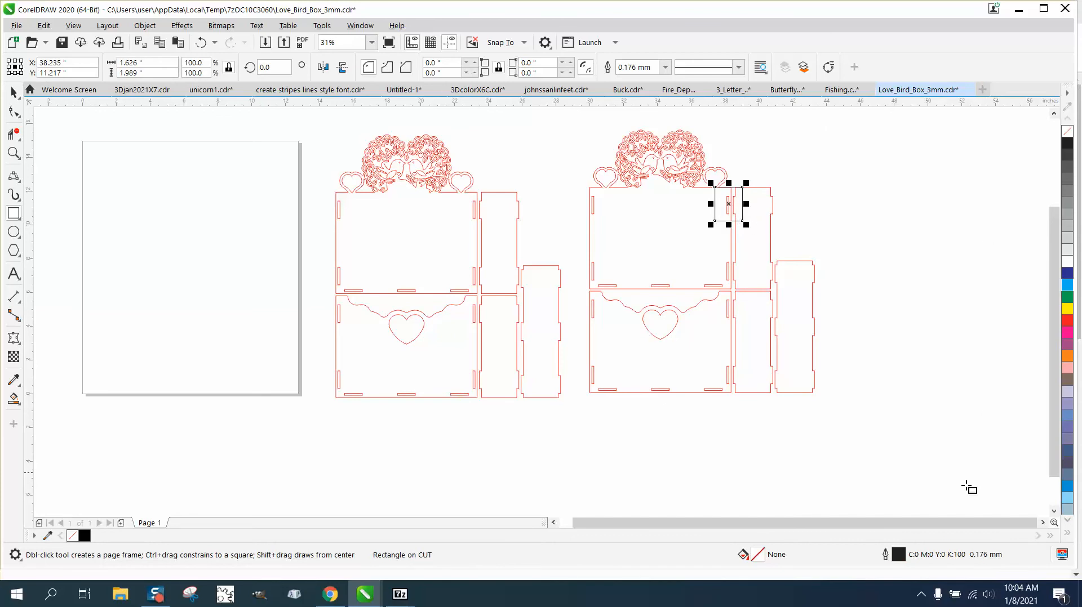
right_click(1067, 320)
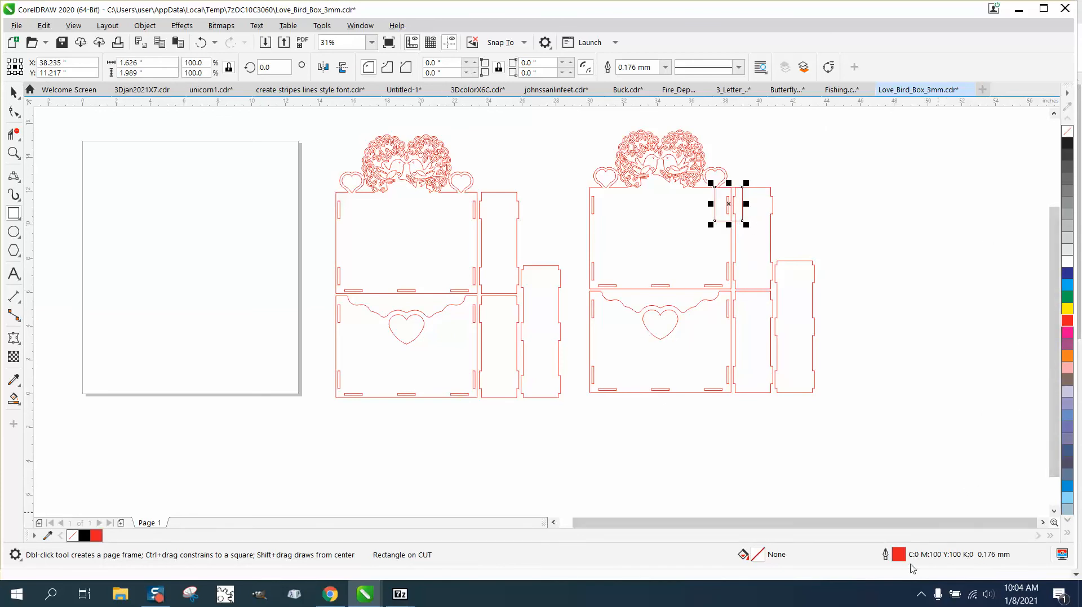
double_click(899, 552)
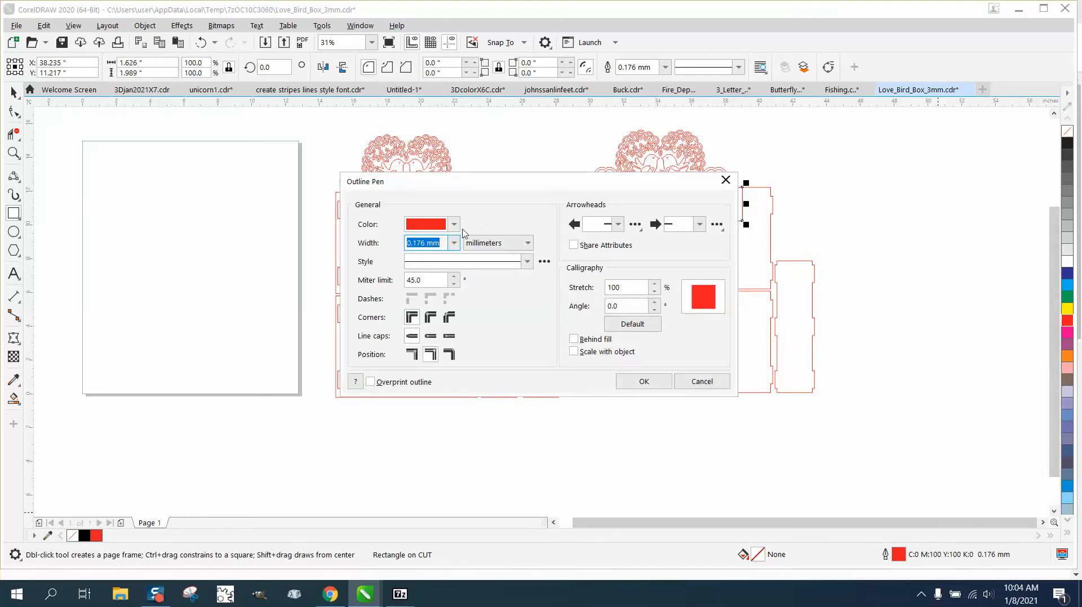
left_click(454, 243)
left_click(431, 266)
left_click(643, 382)
left_click(13, 153)
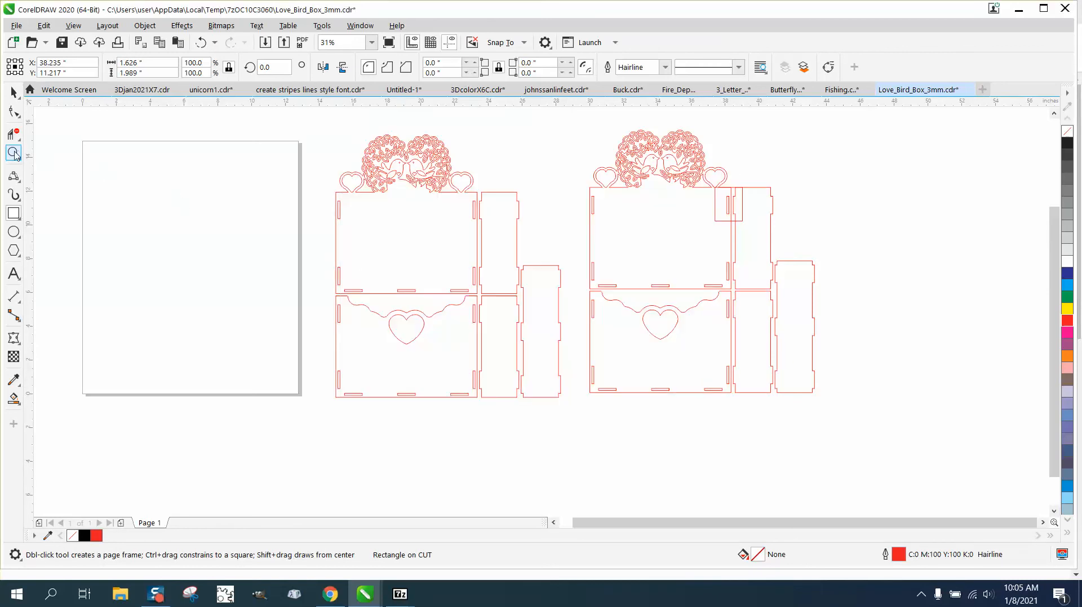
left_click_drag(604, 188, 945, 464)
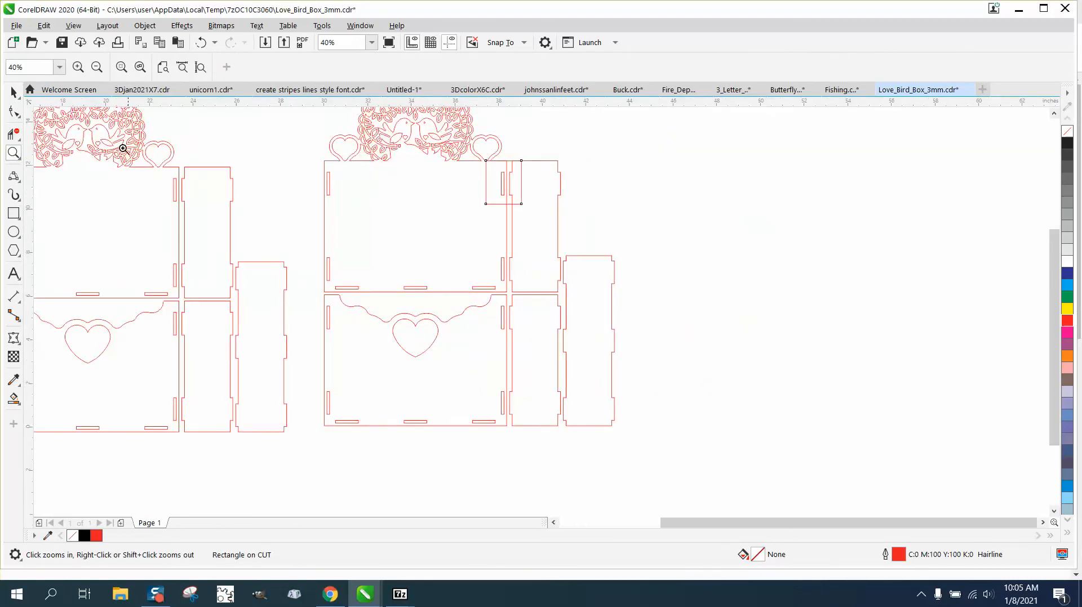
Erase every segment of the right copy outside the rectangle with Virtual Segment Delete.
left_click(11, 134)
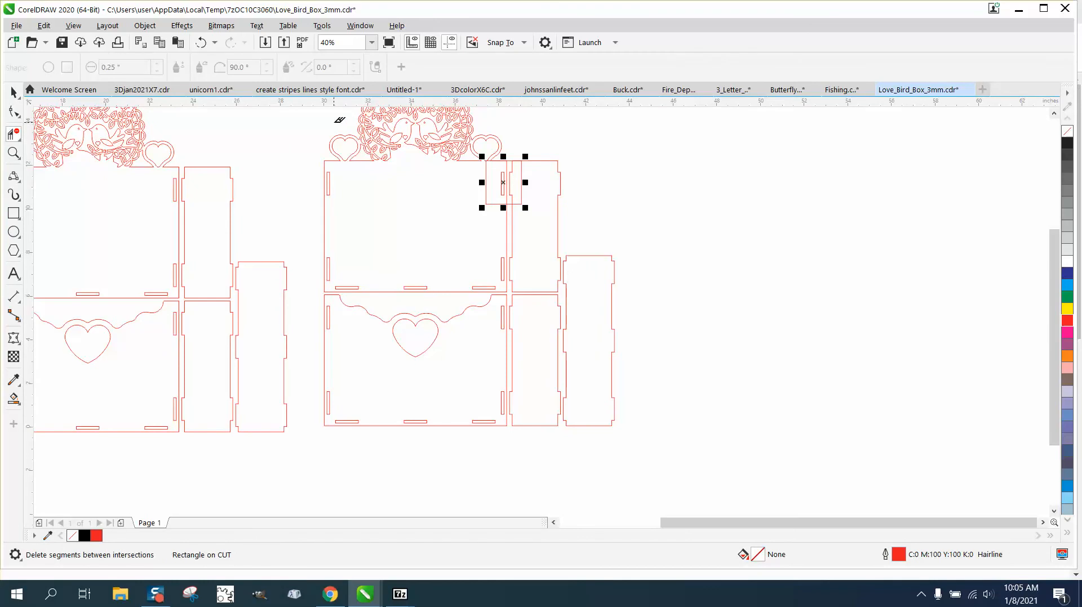
left_click_drag(334, 122, 514, 141)
left_click_drag(330, 149, 454, 426)
left_click_drag(391, 270, 713, 442)
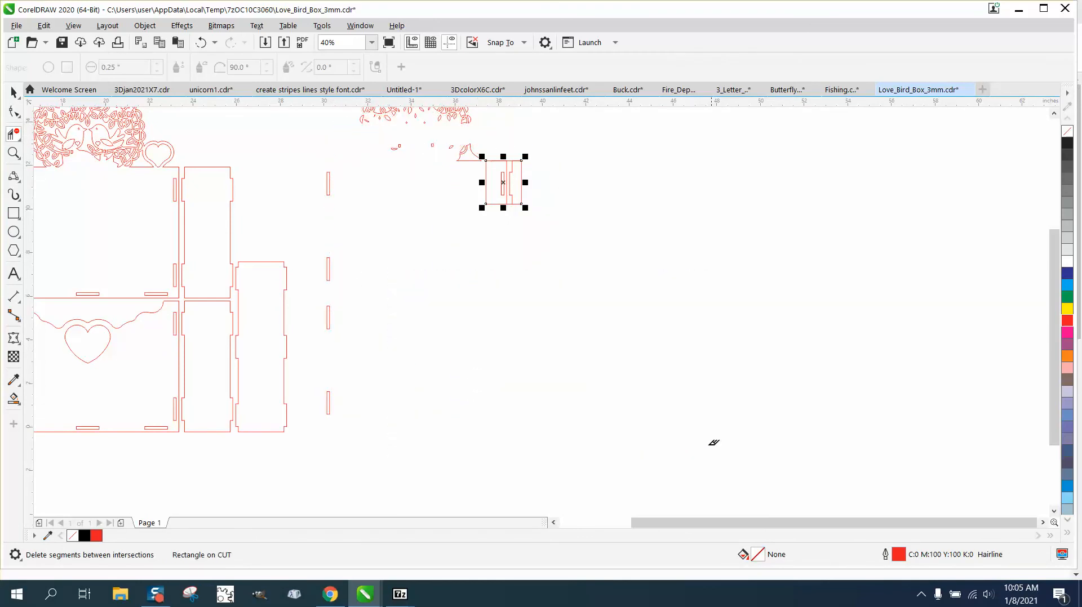
left_click_drag(315, 163, 450, 465)
scroll(454, 292, "down", 3)
mouse_move(398, 193)
left_mouse_down()
mouse_move(466, 211)
mouse_move(453, 228)
left_mouse_up()
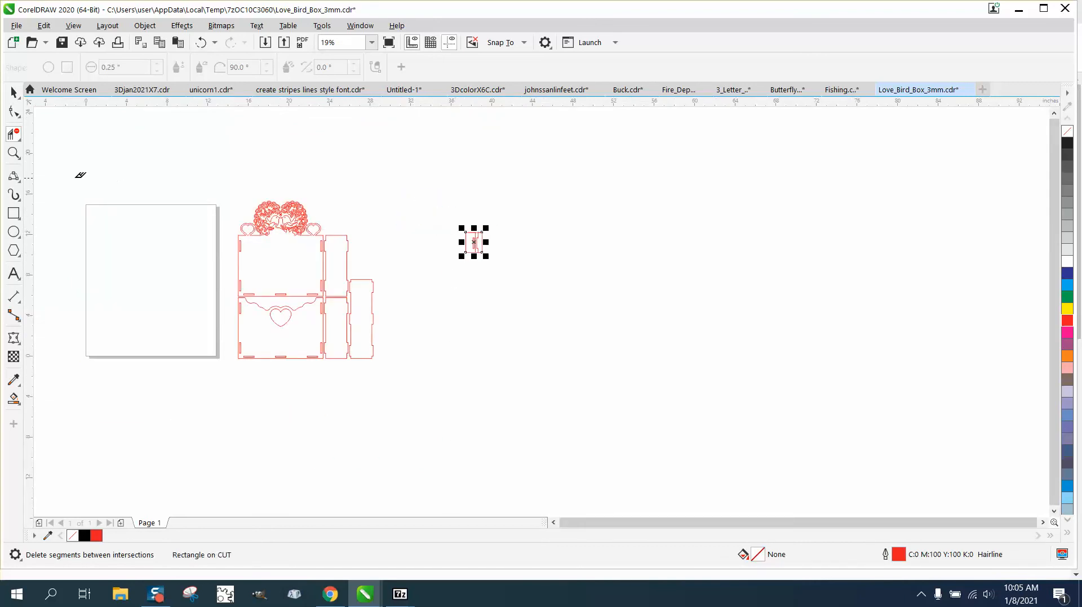
Move the remaining slot test piece to the right and zoom in on it.
left_click(13, 153)
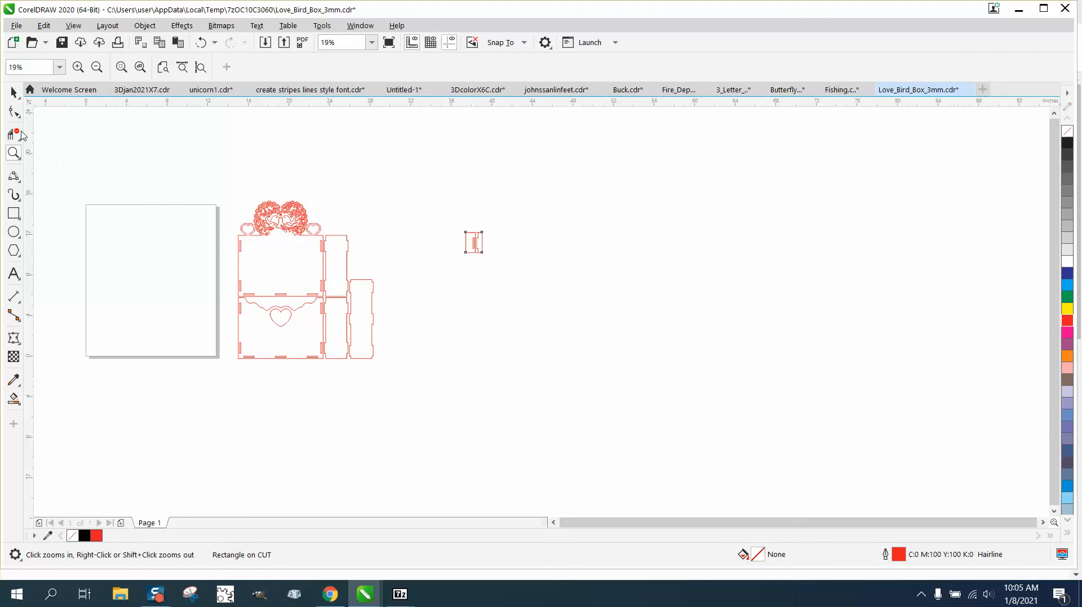
left_click(15, 94)
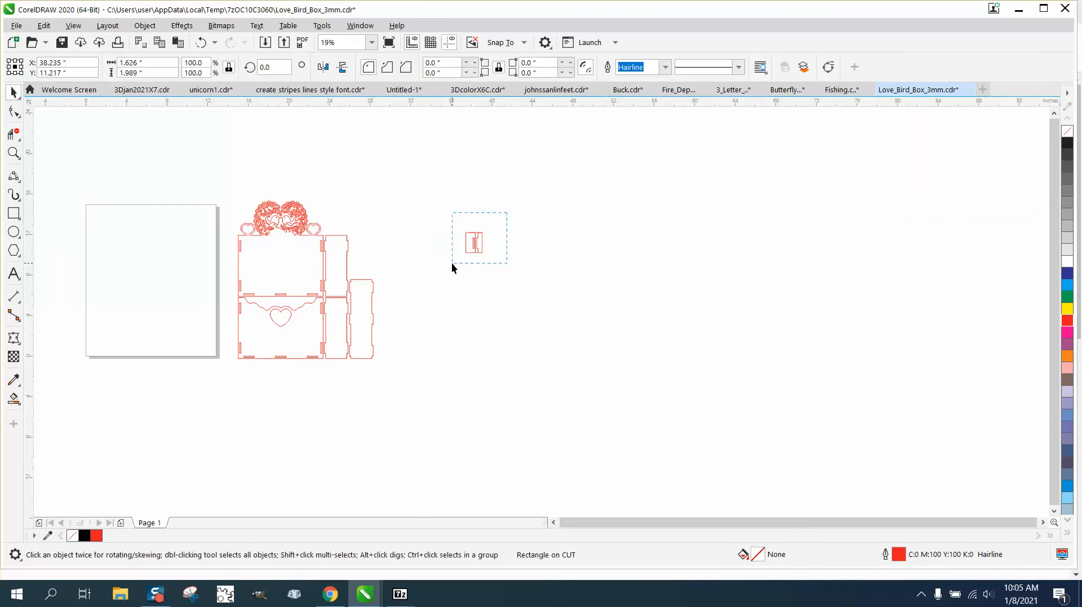
left_click_drag(452, 263, 569, 241)
left_click(15, 154)
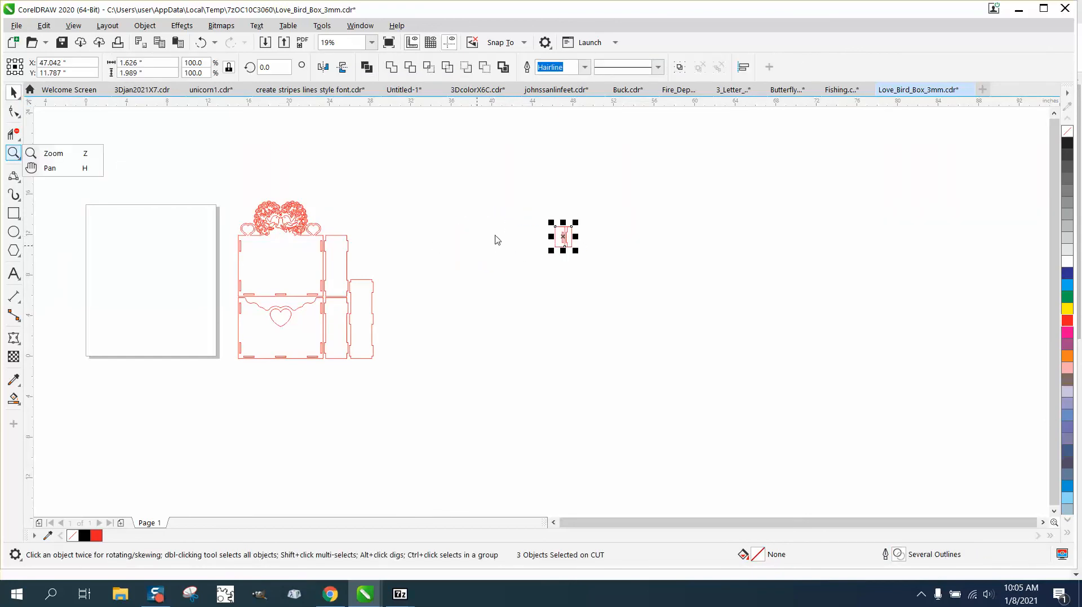
left_click(54, 154)
left_click_drag(533, 215, 619, 273)
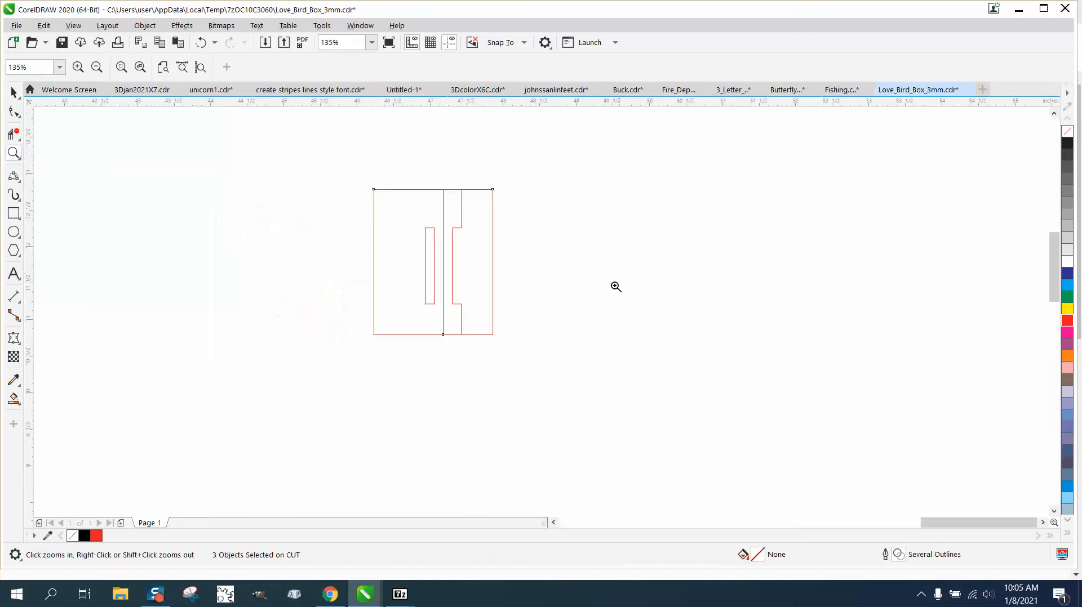
Fill the slotted and notched parts black and move each aside as separate pieces.
left_click(14, 398)
left_click(400, 263)
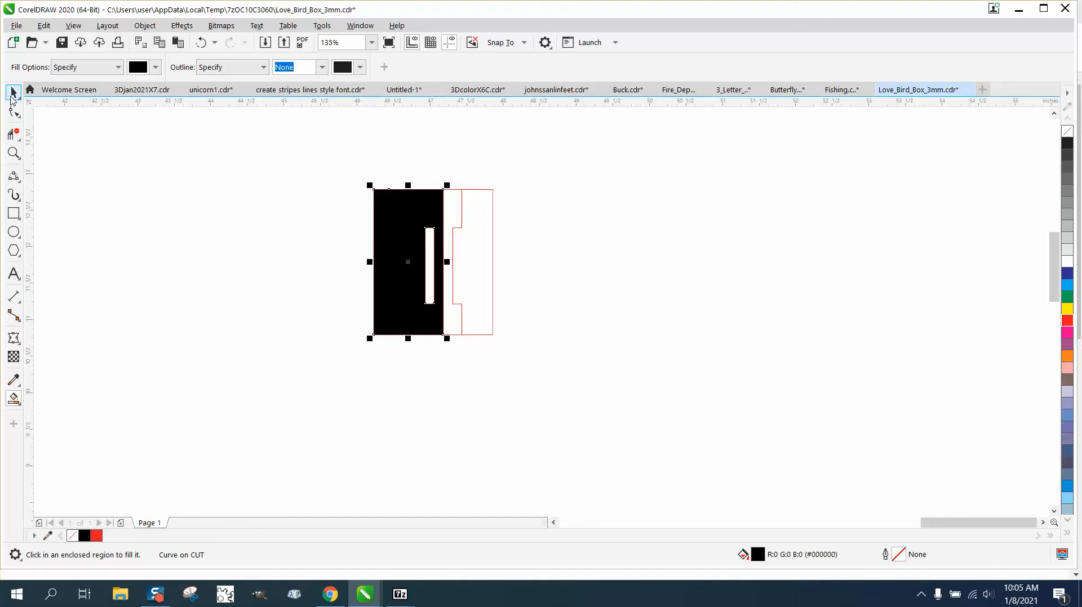
left_click(14, 92)
left_click_drag(411, 260, 218, 260)
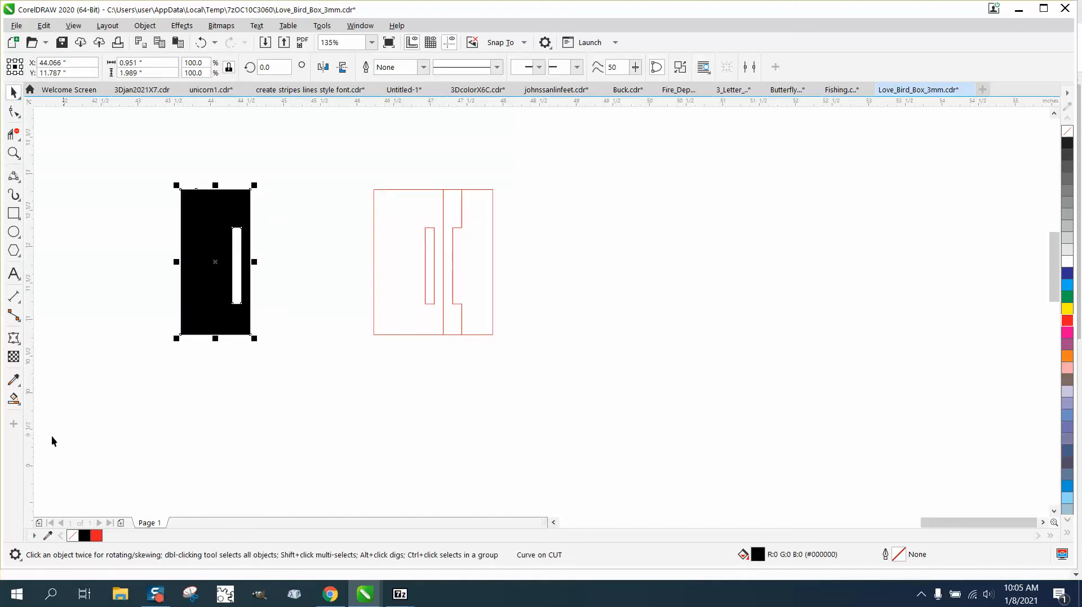
left_click(13, 398)
left_click(483, 290)
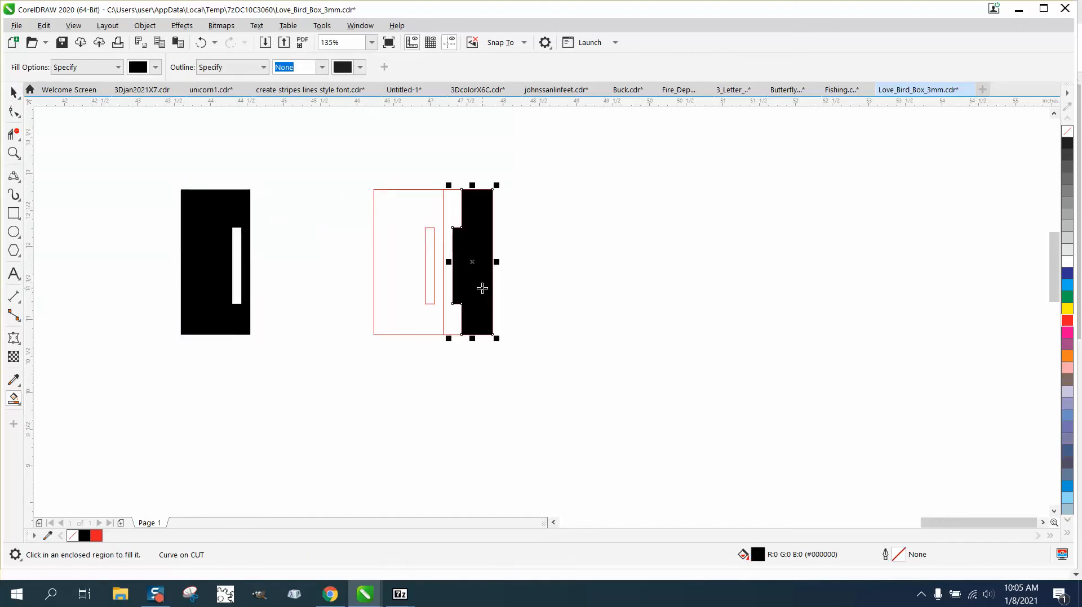
left_click(14, 92)
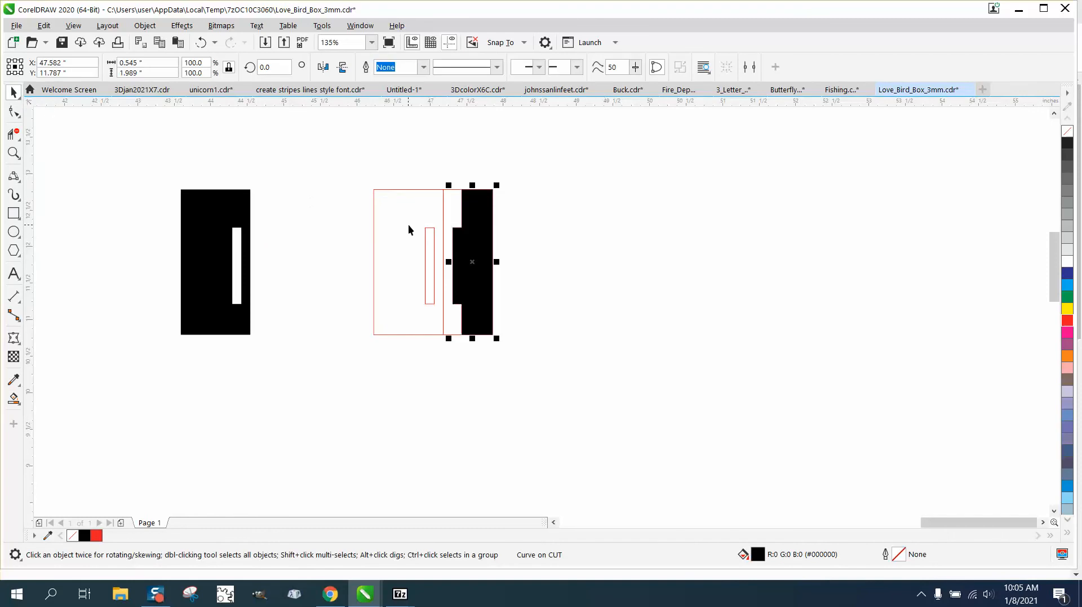
left_click_drag(482, 259, 300, 257)
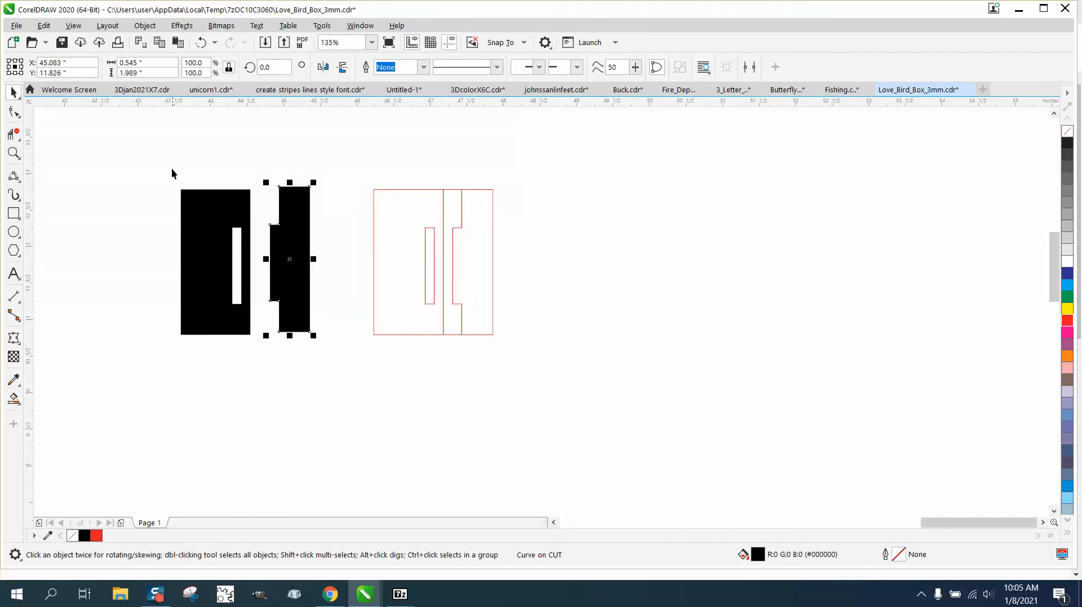
Give both pieces no fill and a red outline of Hairline width.
left_click_drag(163, 165, 359, 354)
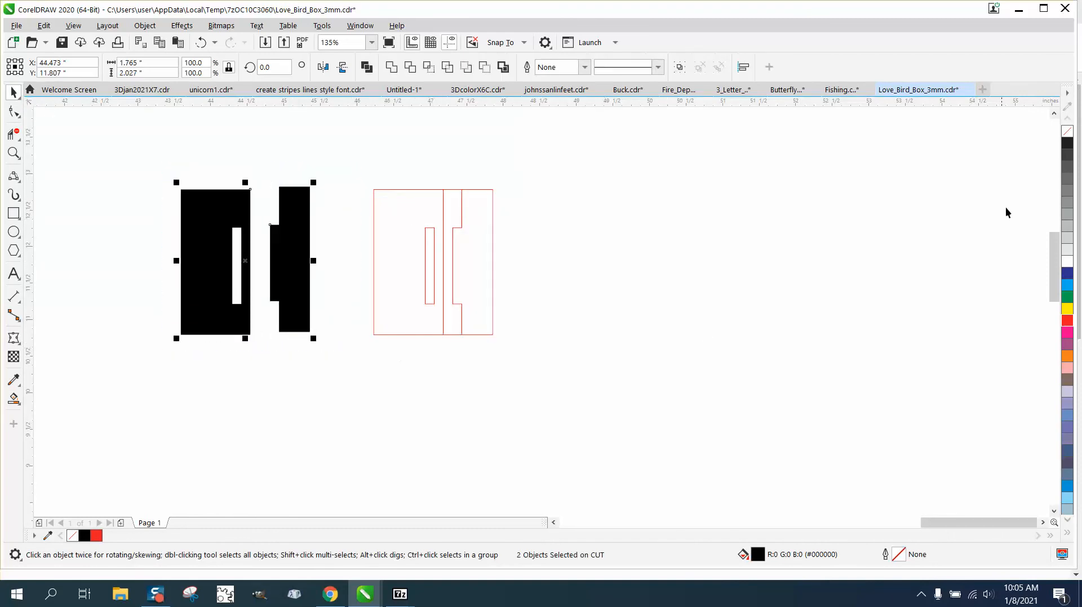
left_click(1069, 134)
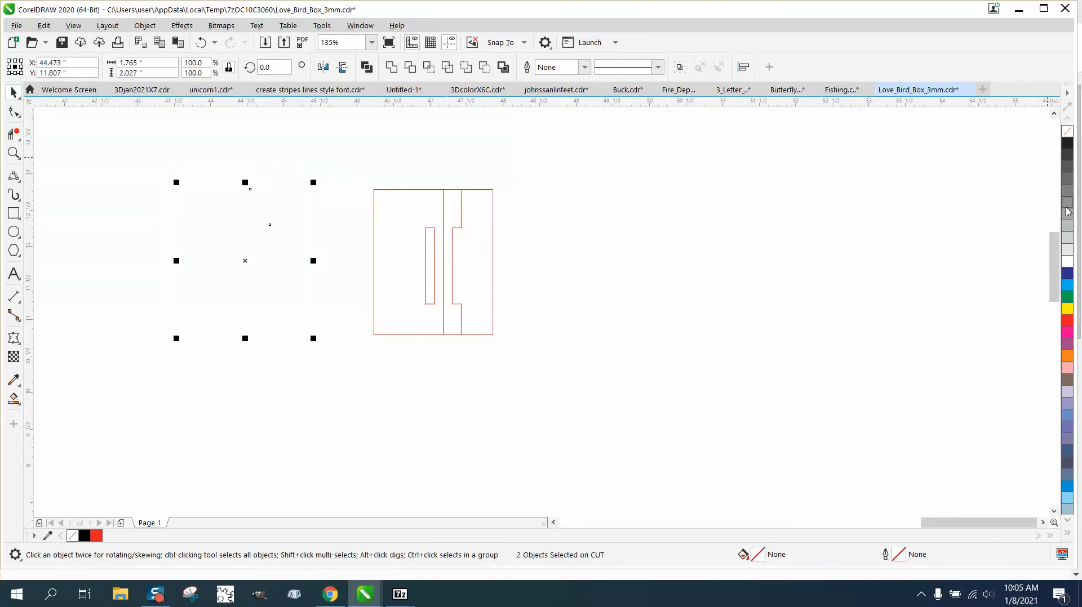
right_click(1064, 327)
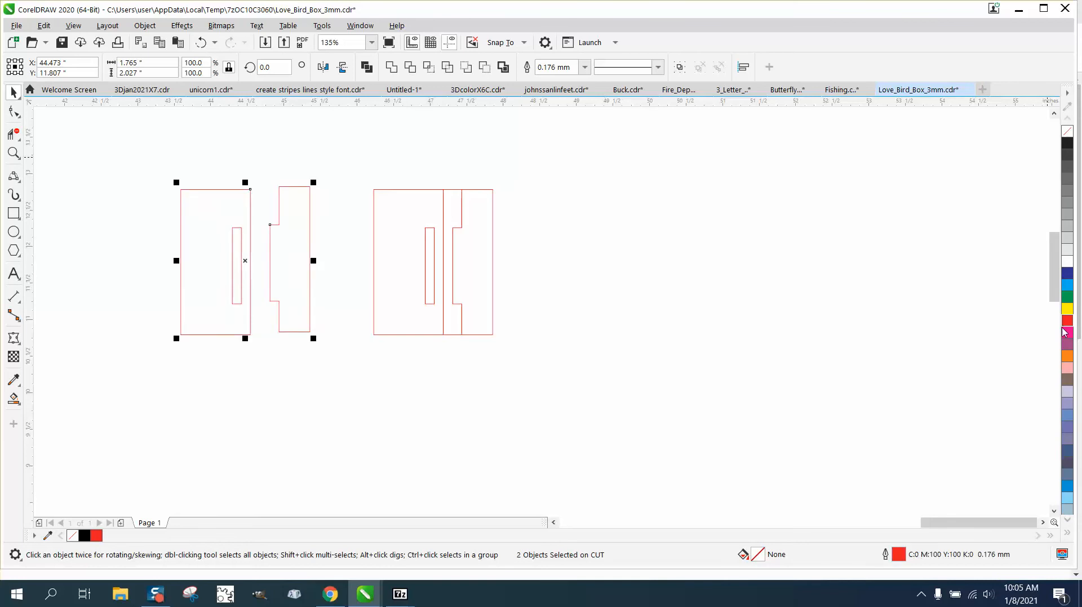
double_click(905, 555)
left_click(454, 243)
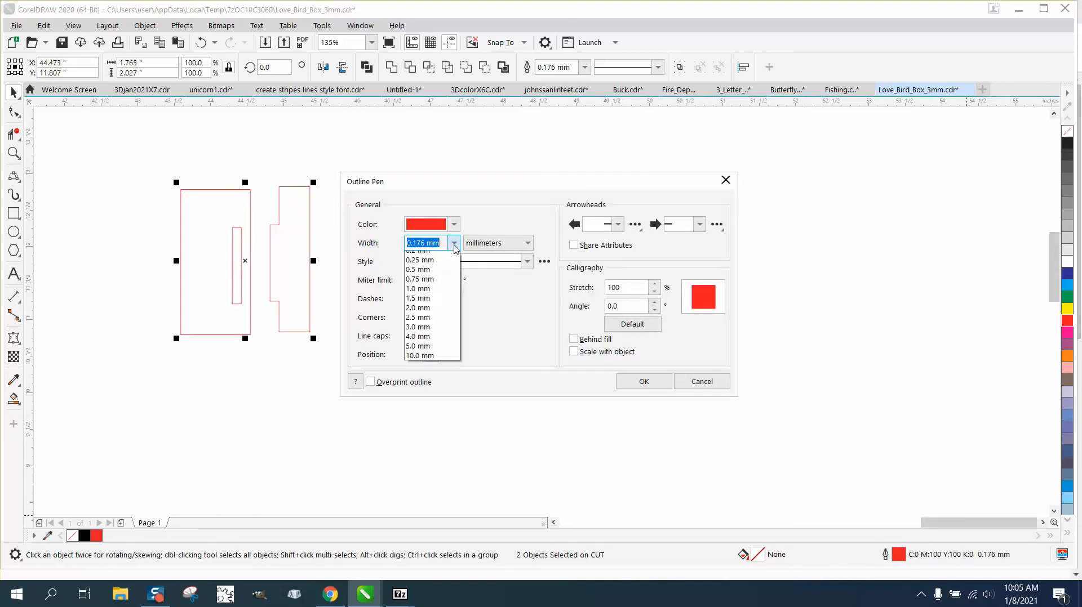
left_click(428, 268)
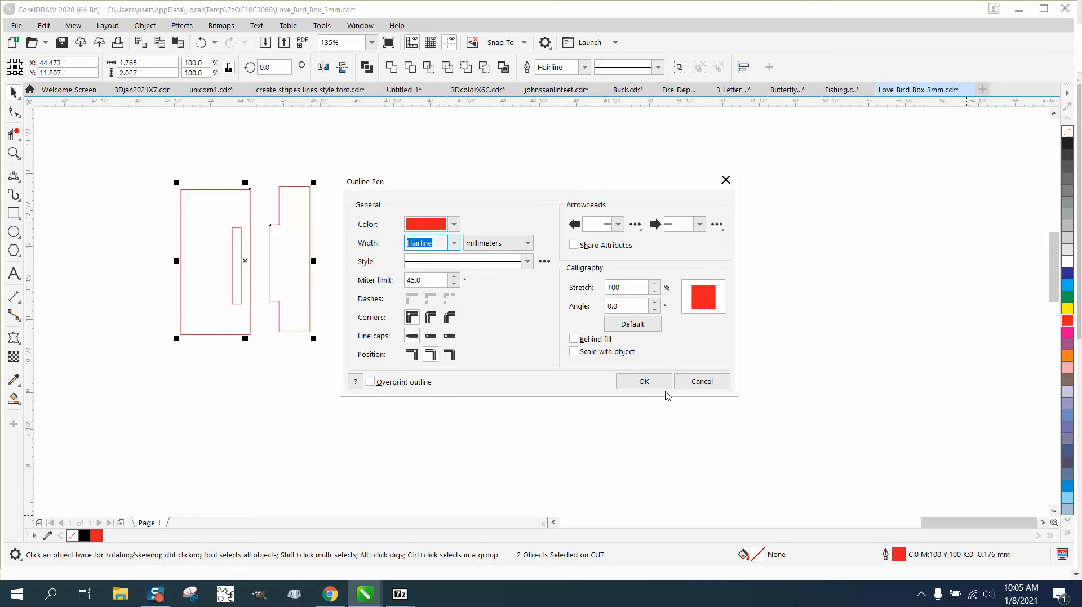
left_click(644, 381)
scroll(775, 400, "down", 5)
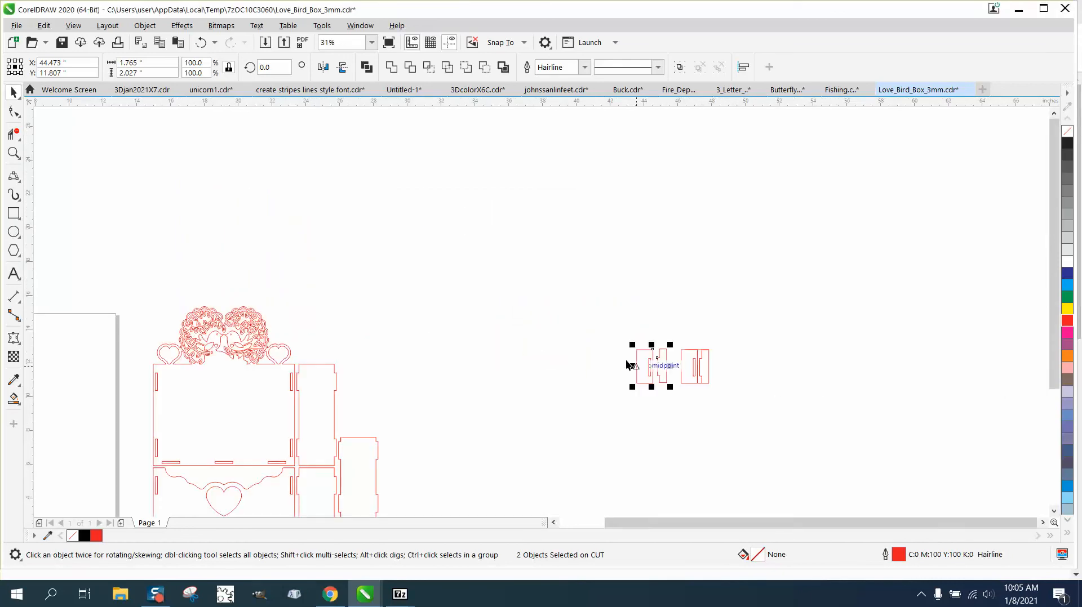
Drop a copy of the two slot test pieces at the blank page's top-left corner, then deselect them.
scroll(752, 408, "down", 2)
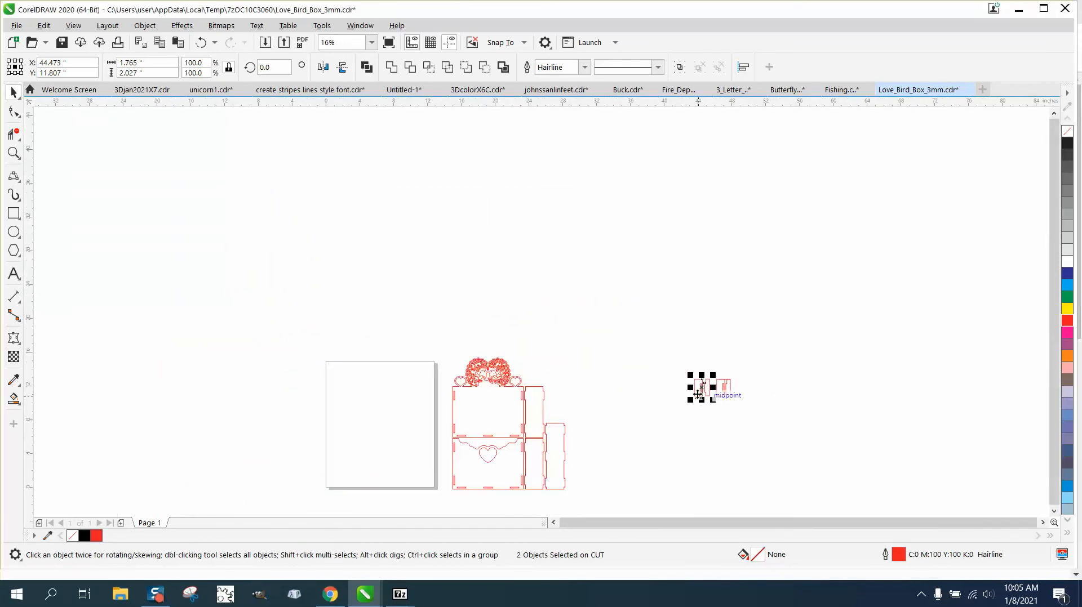
left_click_drag(701, 394, 322, 372)
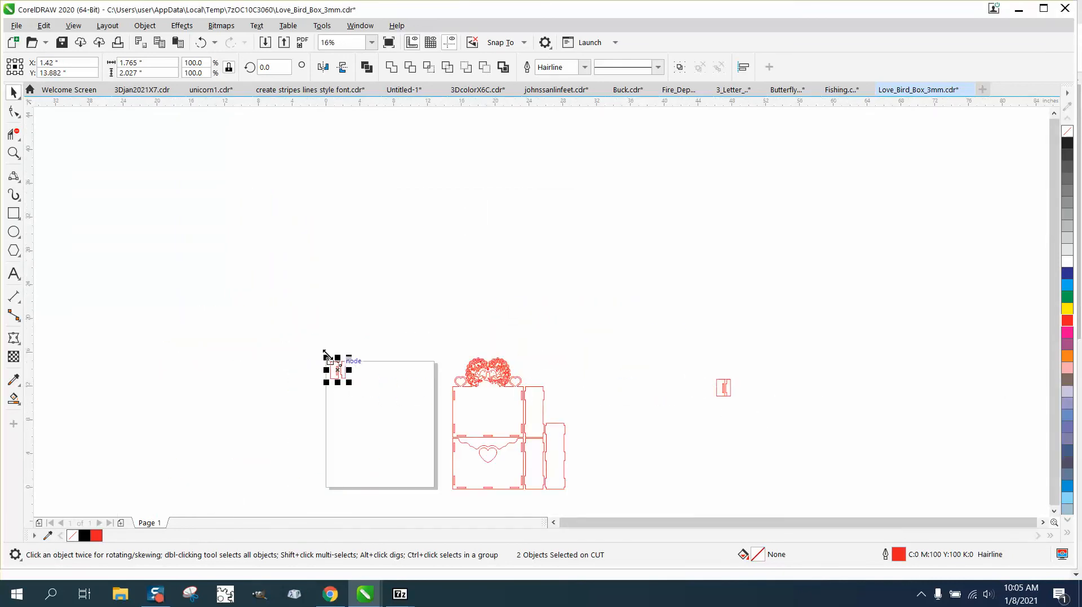
left_click(14, 156)
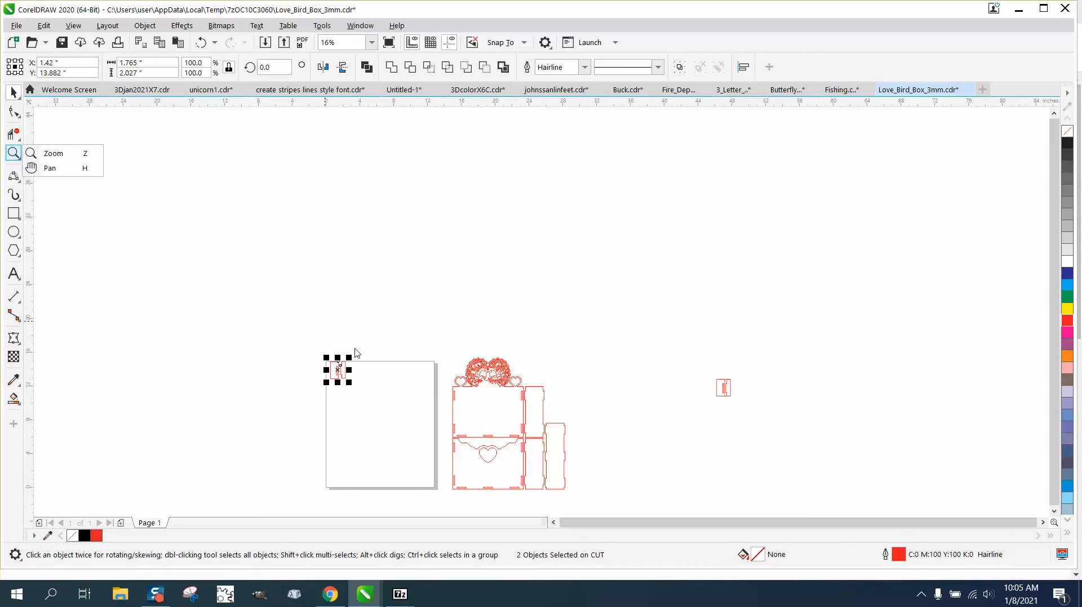
left_click(45, 155)
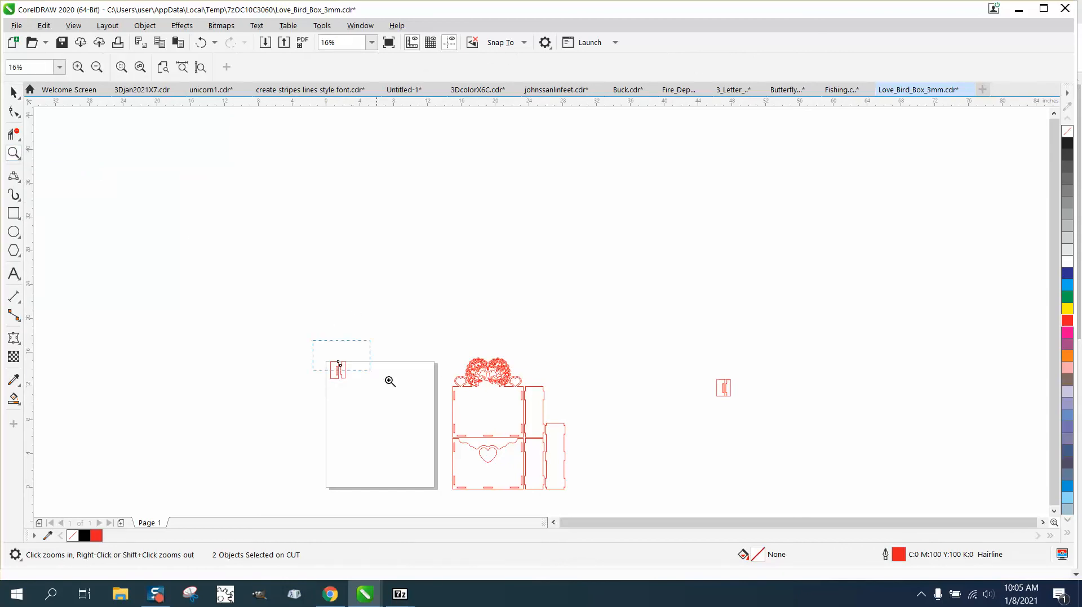
left_click_drag(390, 382, 369, 372)
left_click(14, 92)
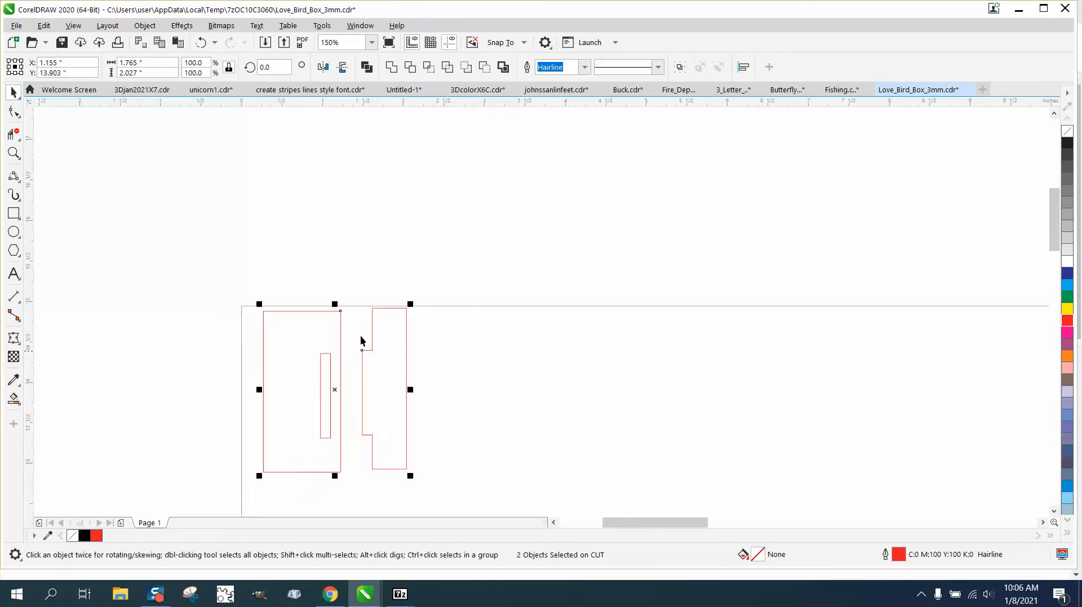
left_click(377, 272)
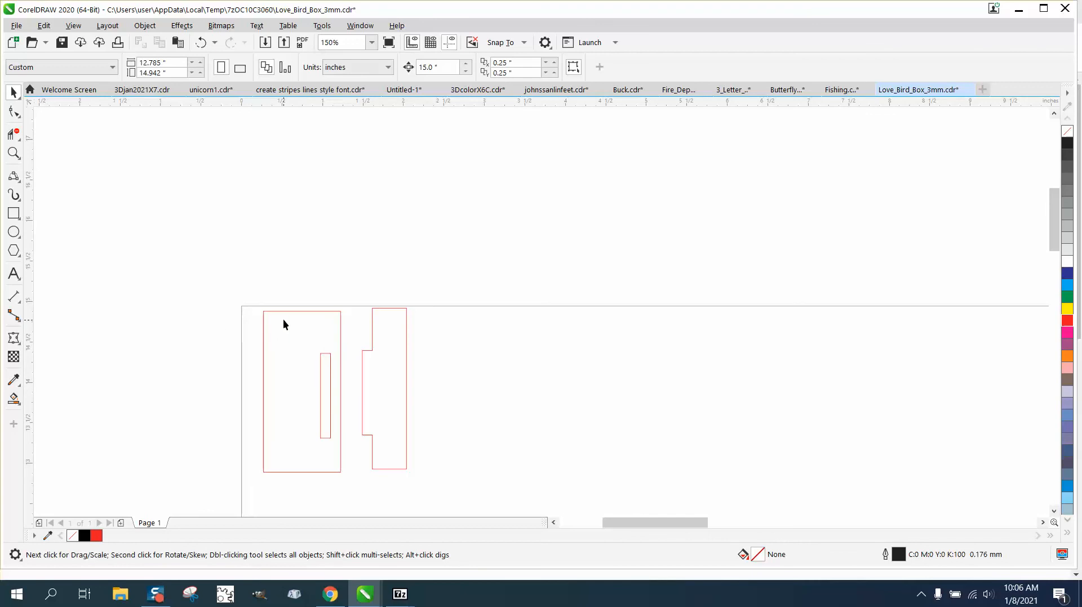
Zoom in on the test pieces and love-bird wreath, then back out to the whole layout.
scroll(283, 319, "down", 2)
scroll(784, 374, "down", 2)
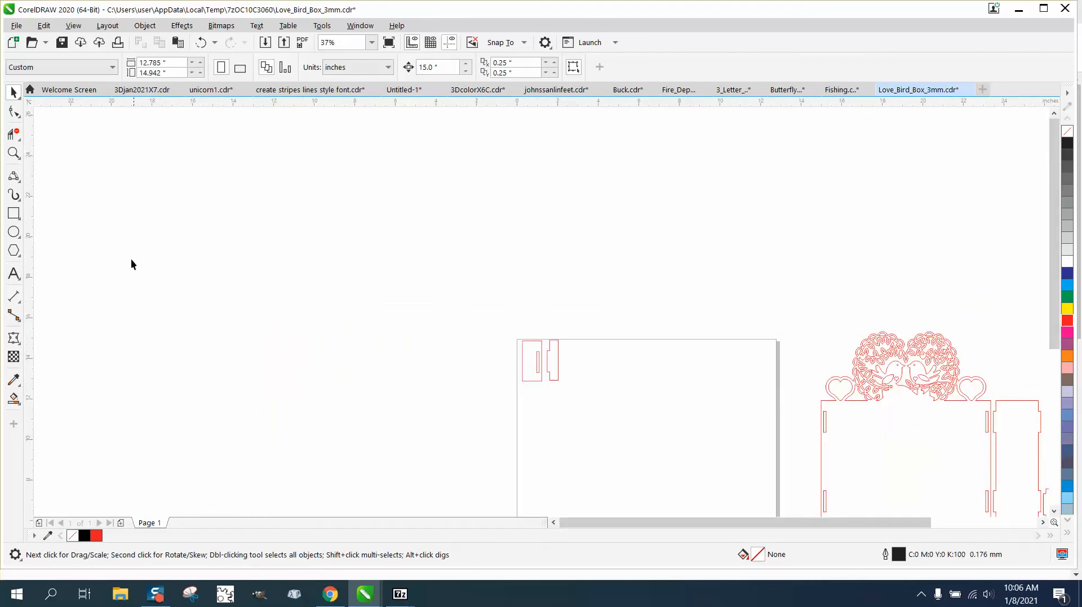
left_click(13, 154)
left_click_drag(522, 334, 555, 371)
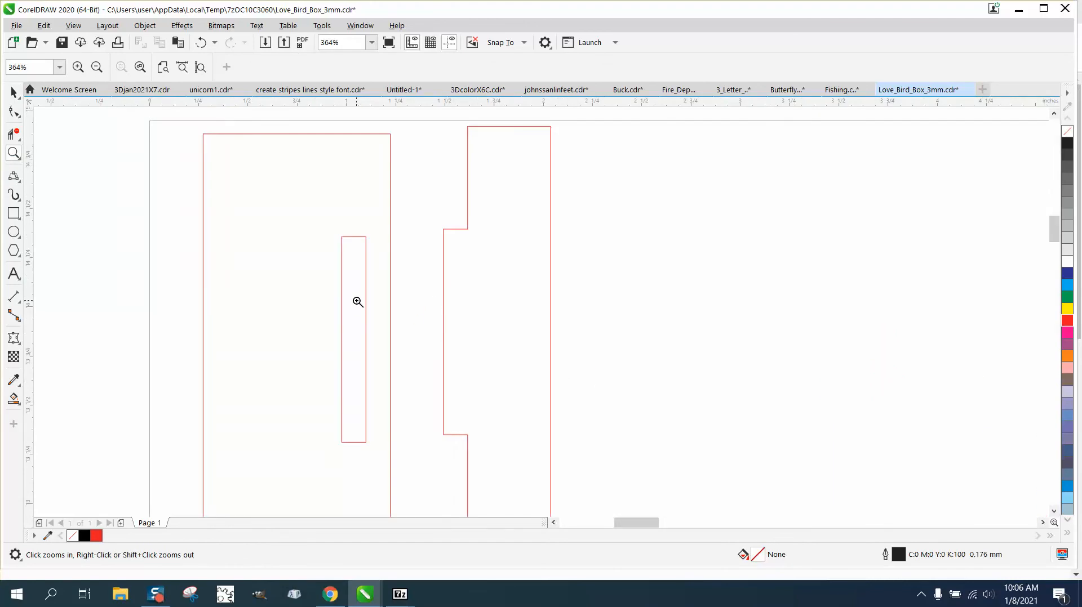
right_click(457, 242)
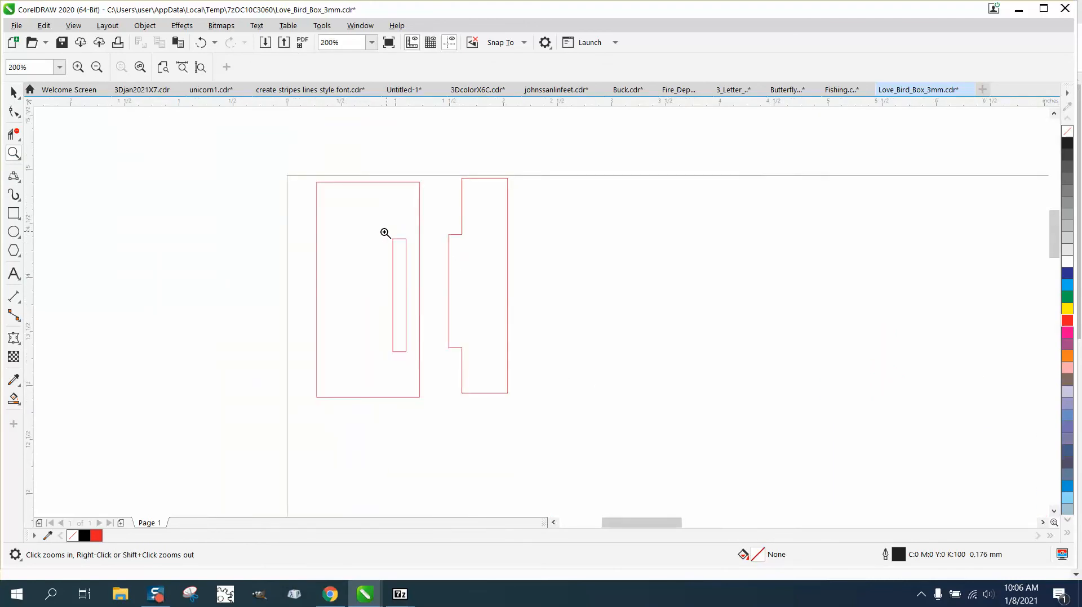
right_click(386, 234)
right_click(365, 234)
right_click(355, 245)
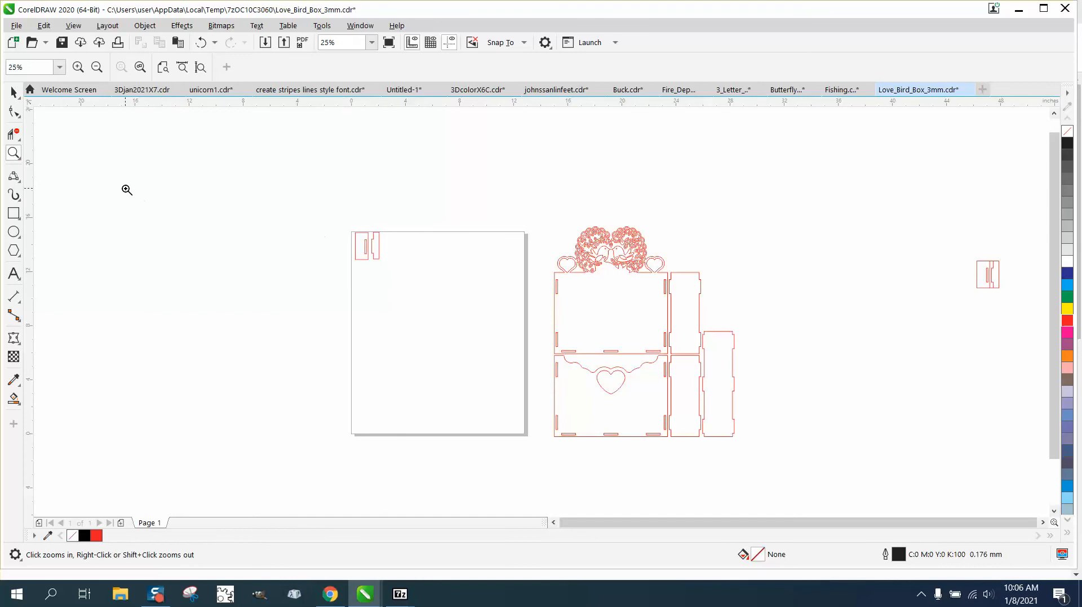
left_click_drag(557, 220, 683, 299)
right_click(546, 287)
right_click(467, 267)
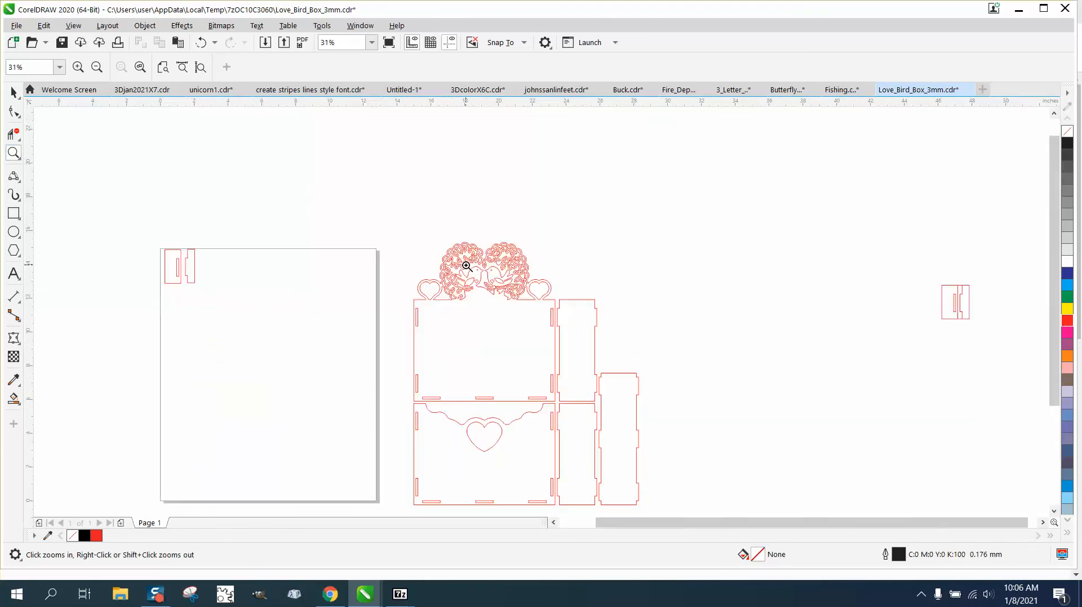
Draw a frame rectangle around the box layout, stretching it to 16.2" height.
left_click(13, 213)
left_click_drag(399, 261, 647, 458)
left_click_drag(523, 186, 521, 180)
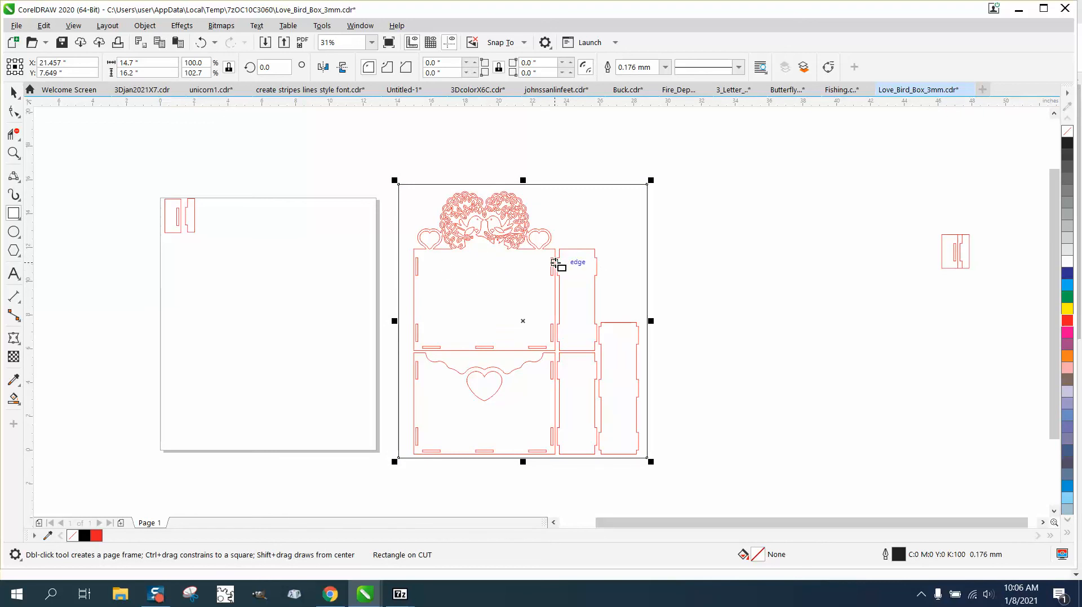
Group the six box parts and mirror them horizontally so the side pieces sit on the left.
left_click(14, 92)
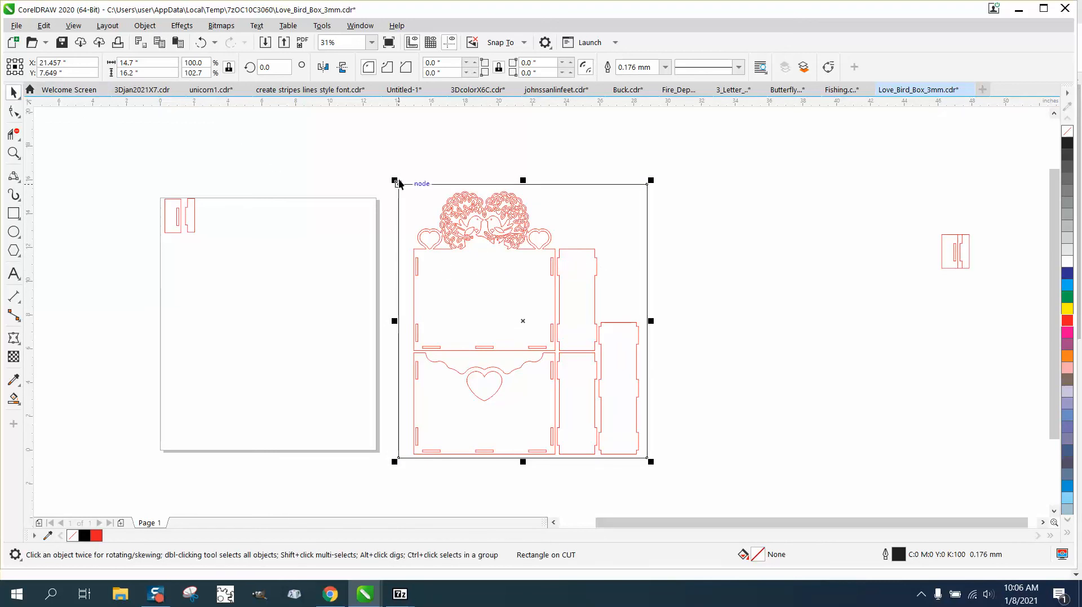
left_click_drag(394, 174, 754, 494)
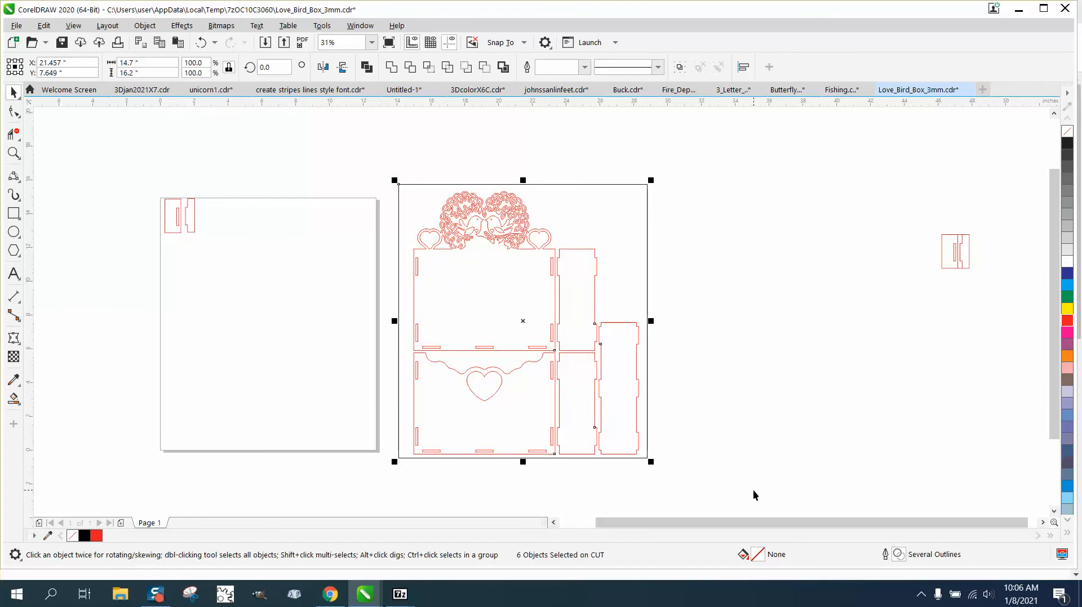
key("ctrl+g")
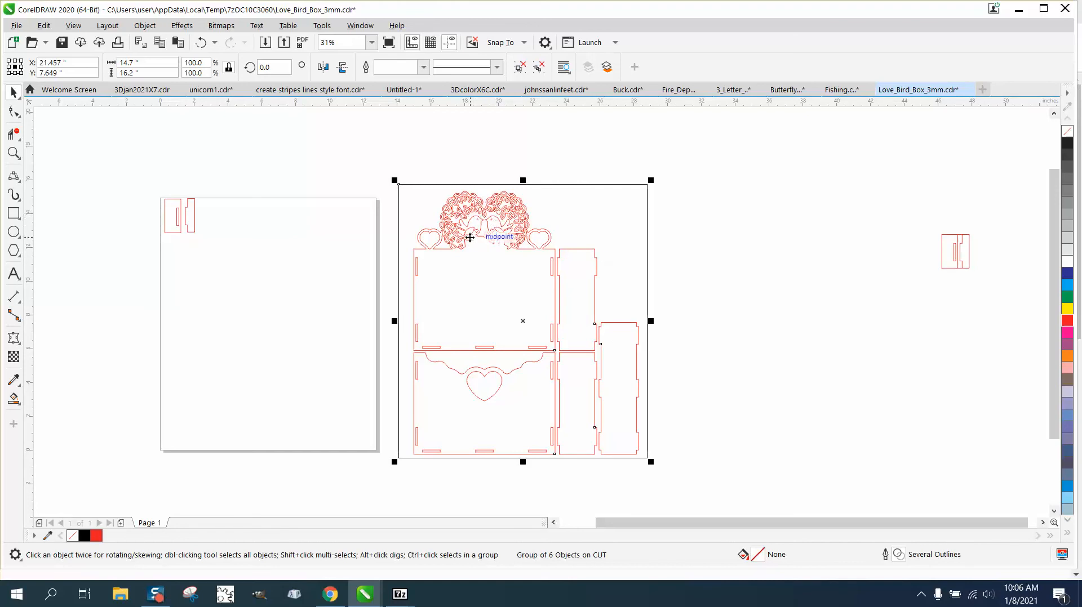
left_click(323, 67)
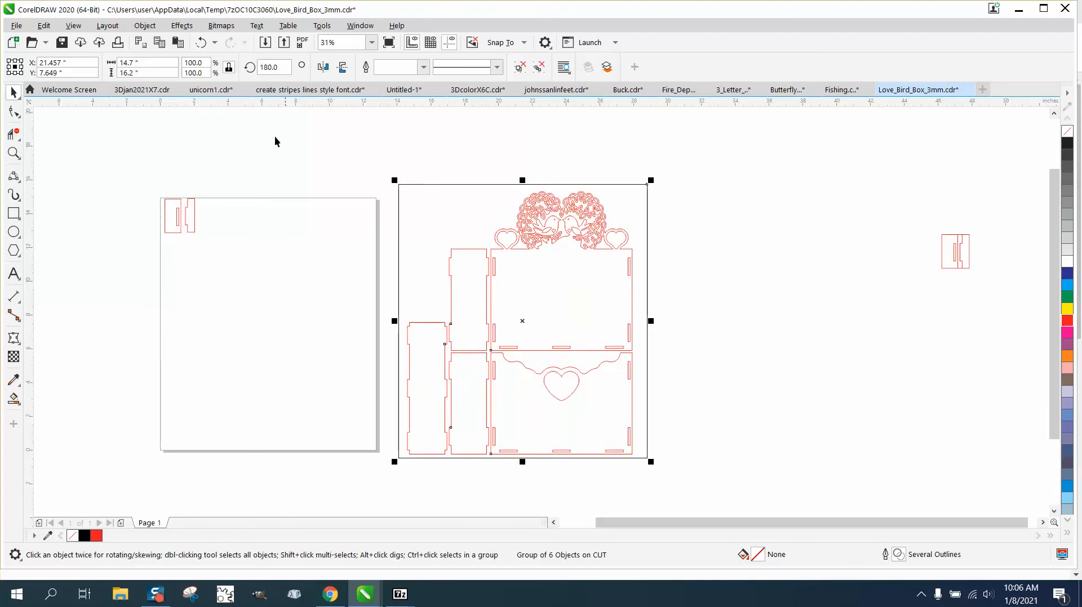
left_click(21, 218)
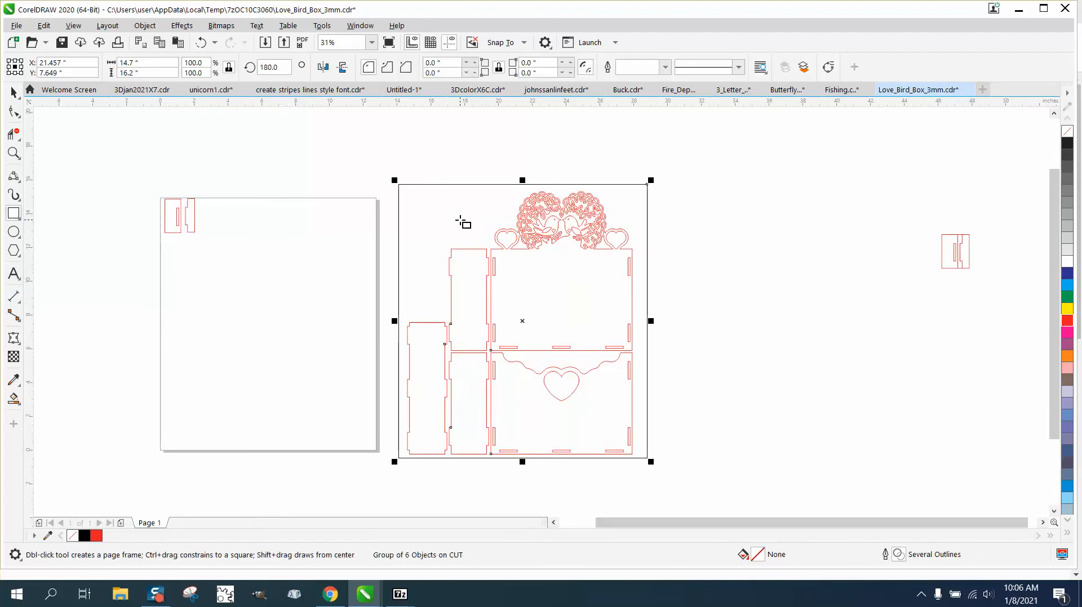
Draw an 8.303 by 2.469-inch blue rectangle spanning the wreath and move it above the frame.
left_click_drag(505, 201, 627, 241)
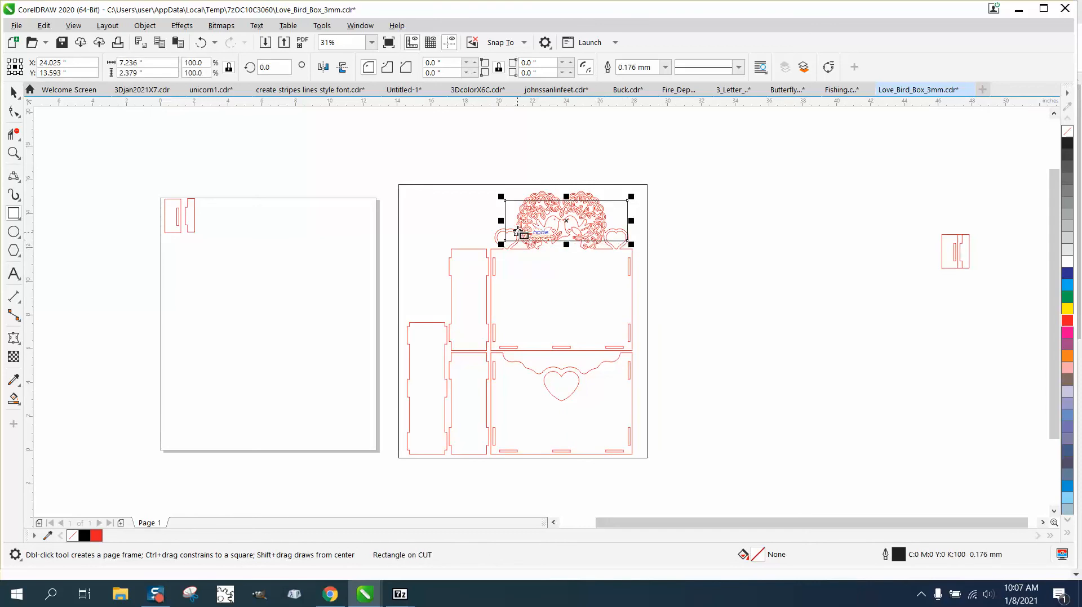
left_click_drag(501, 221, 483, 220)
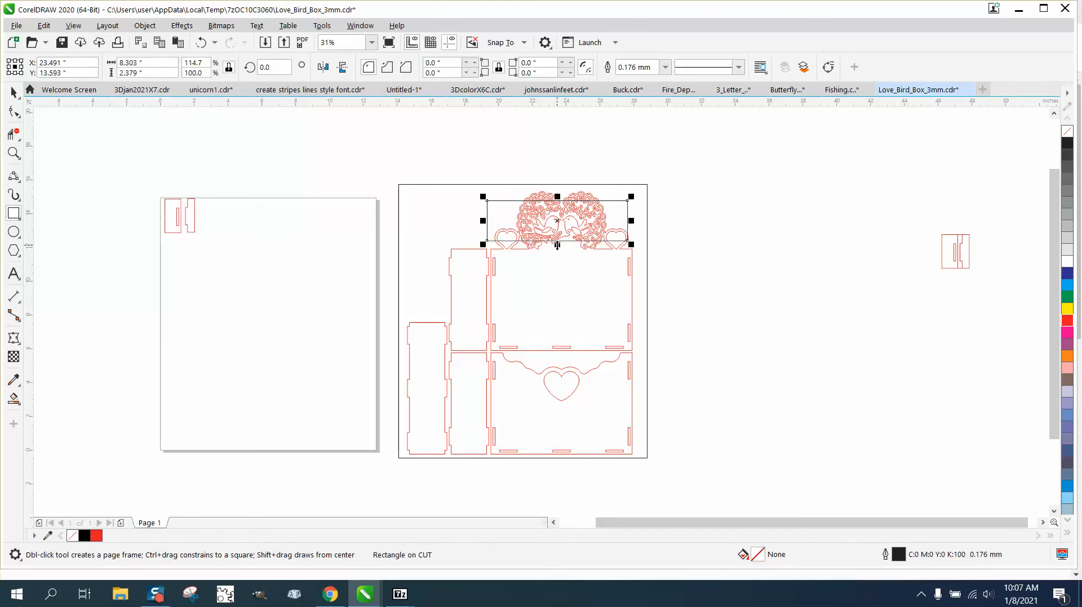
left_click_drag(557, 245, 557, 247)
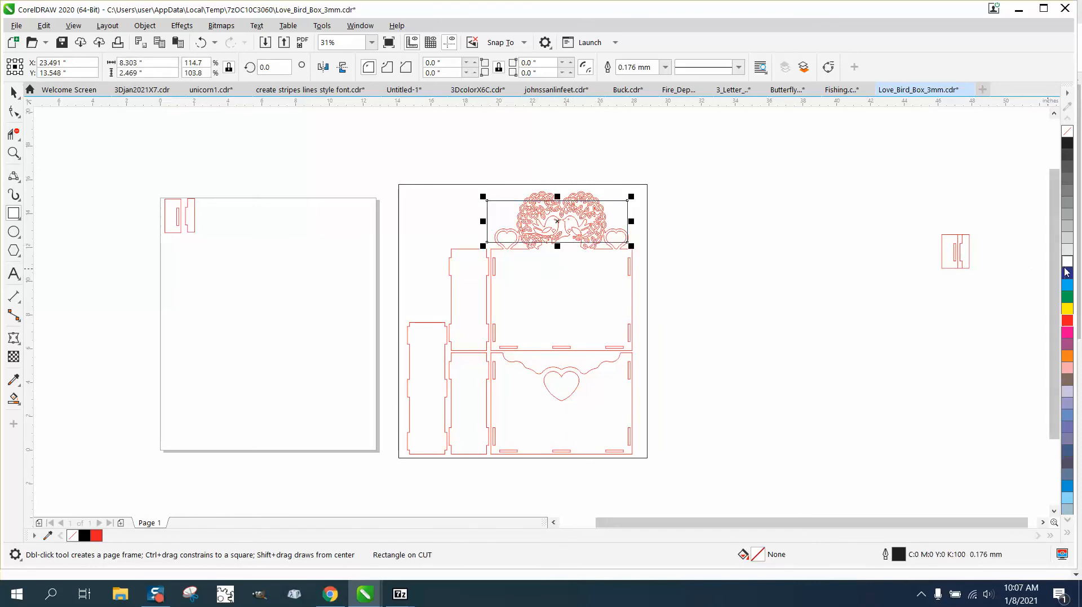
left_click(1068, 288)
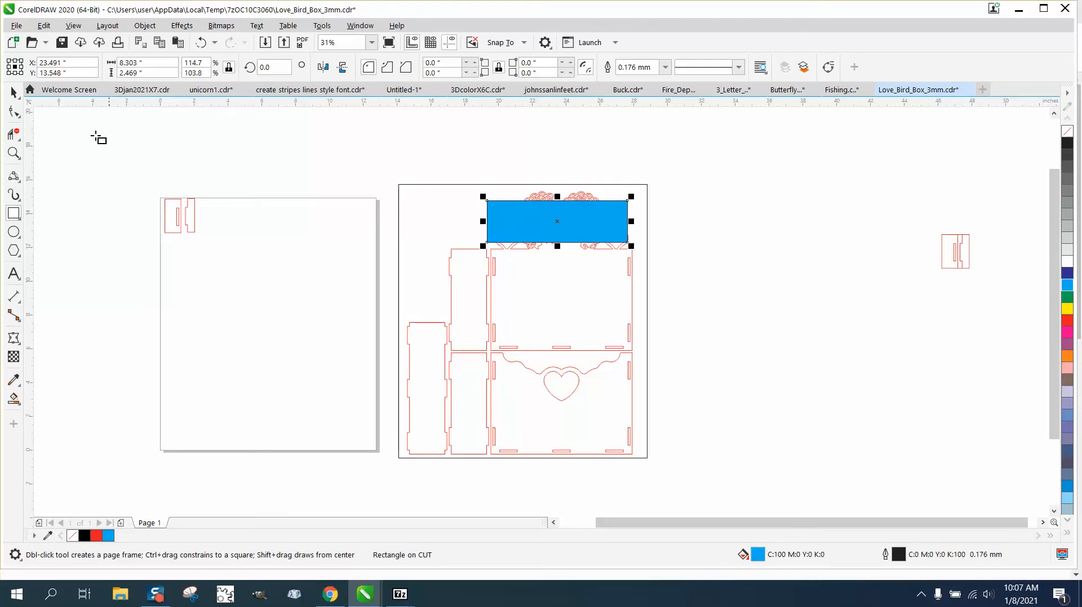
left_click(13, 93)
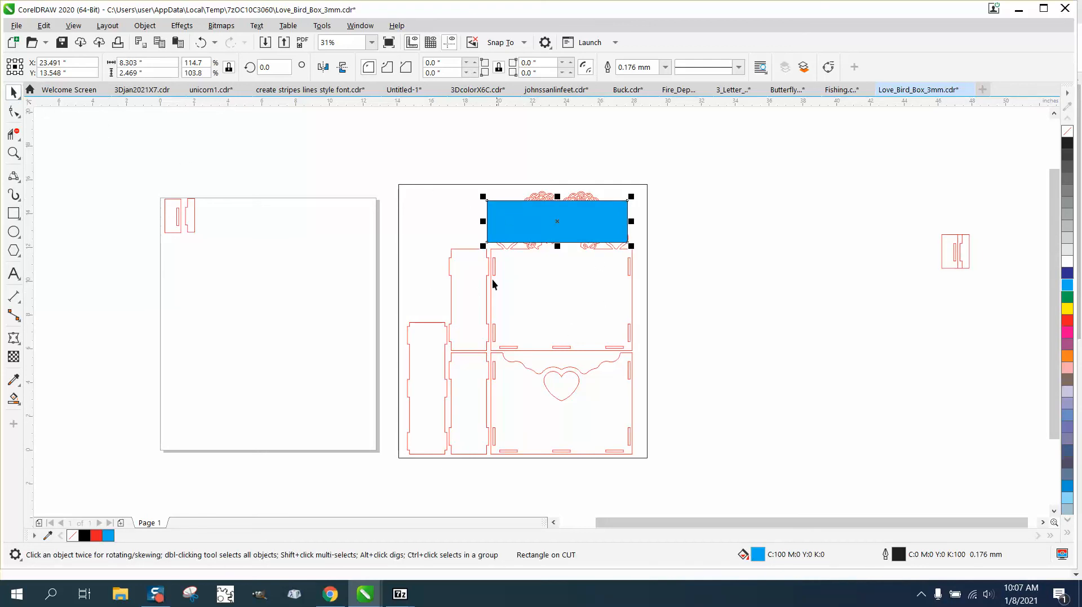
left_click_drag(565, 225, 589, 153)
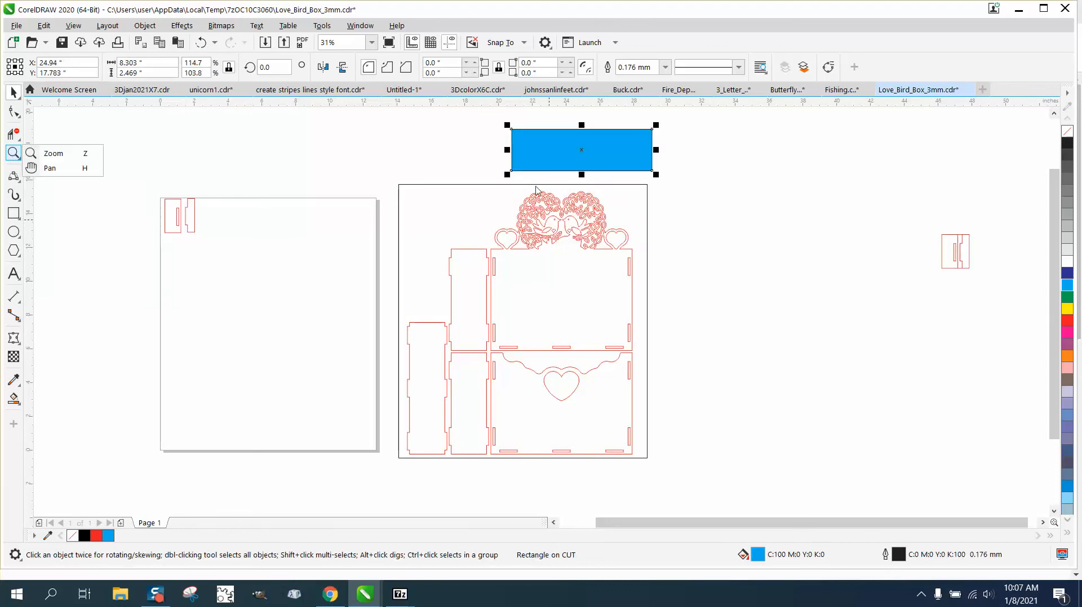
Zoom in on the two love birds, then out to view both pages and the rectangle.
left_click(54, 153)
left_click_drag(527, 197, 612, 243)
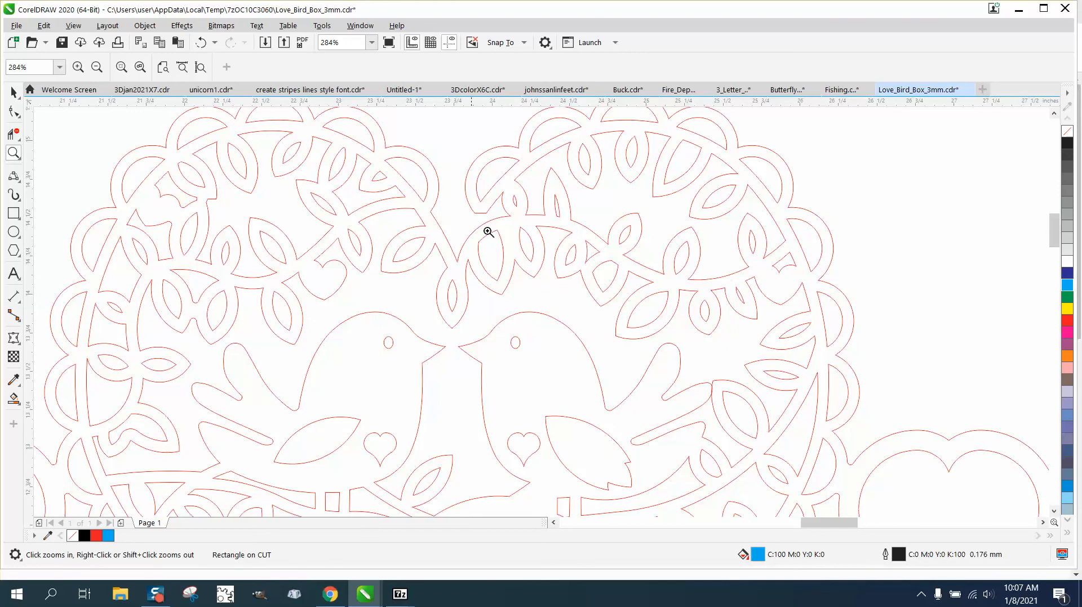
right_click(431, 275)
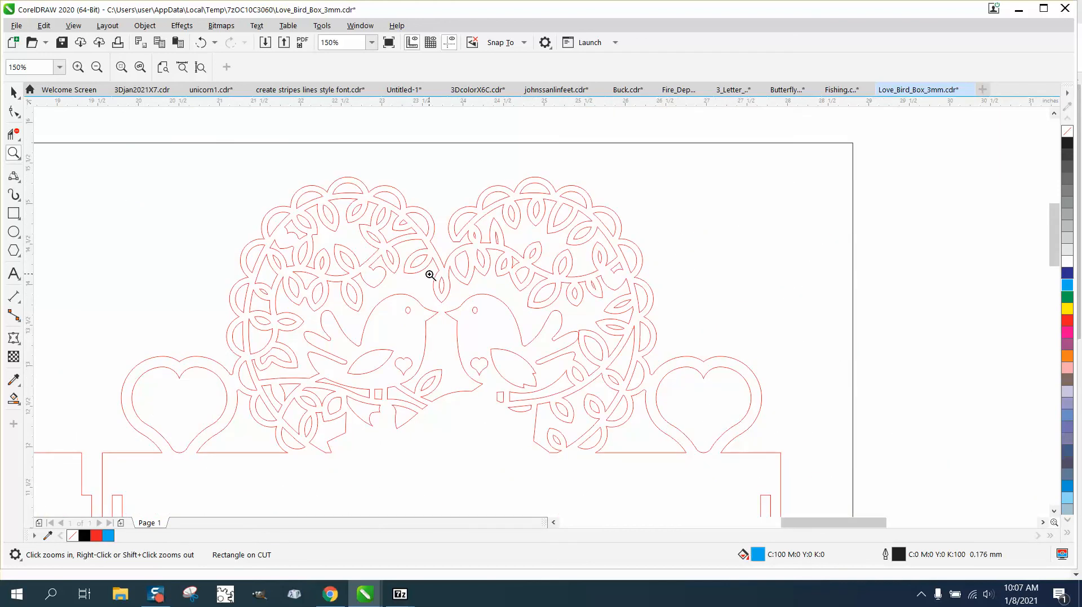
right_click(430, 275)
right_click(430, 276)
right_click(443, 283)
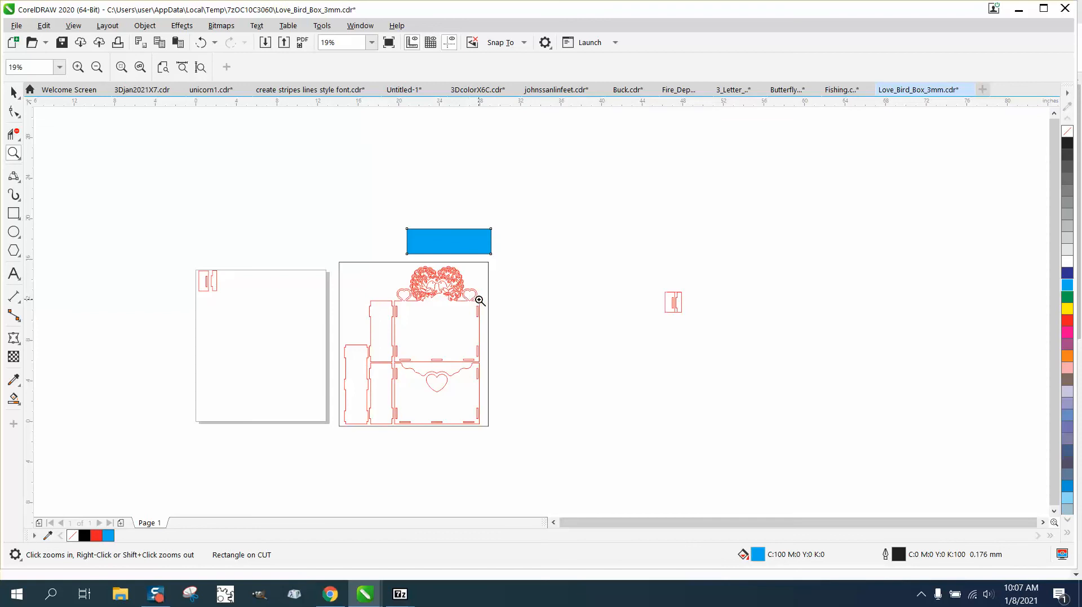